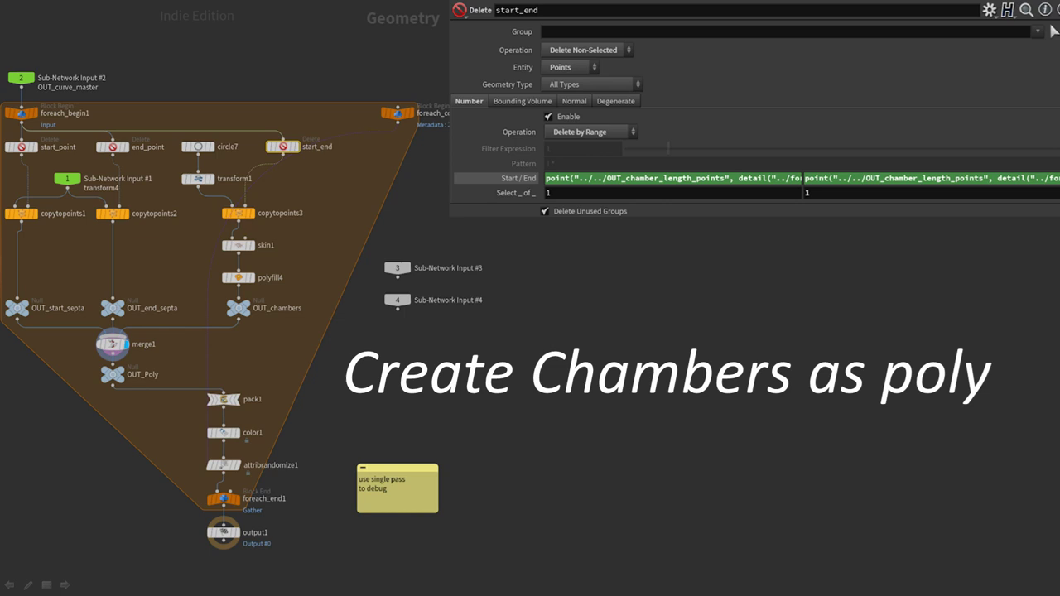
Advance to the step 8 slide on converting chambers to SDF VDB volumes.
key("Right")
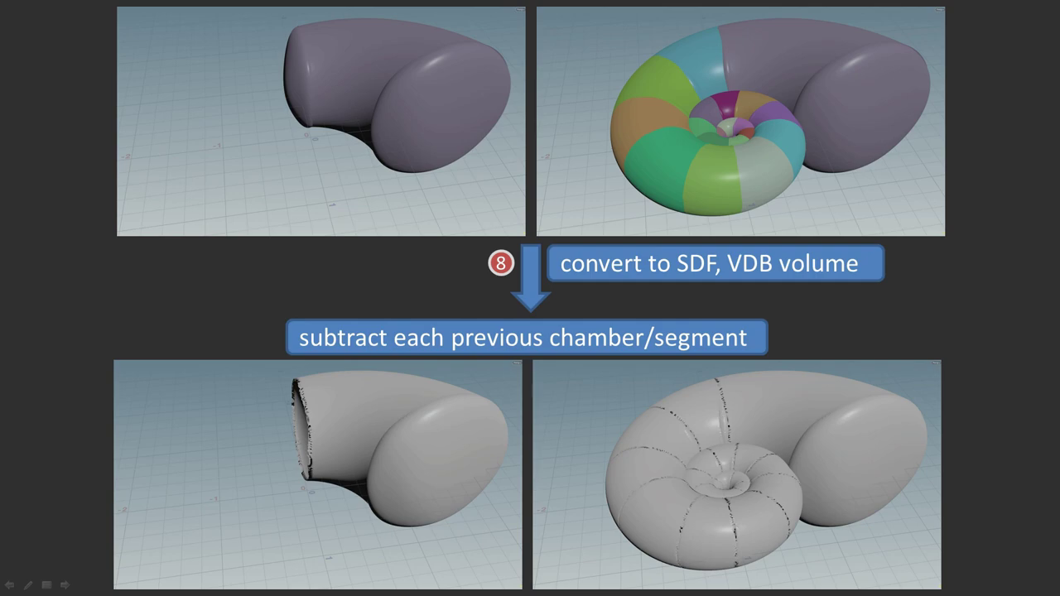
Advance past the final slide to bring back the Houdini ammonite scene.
key("Right")
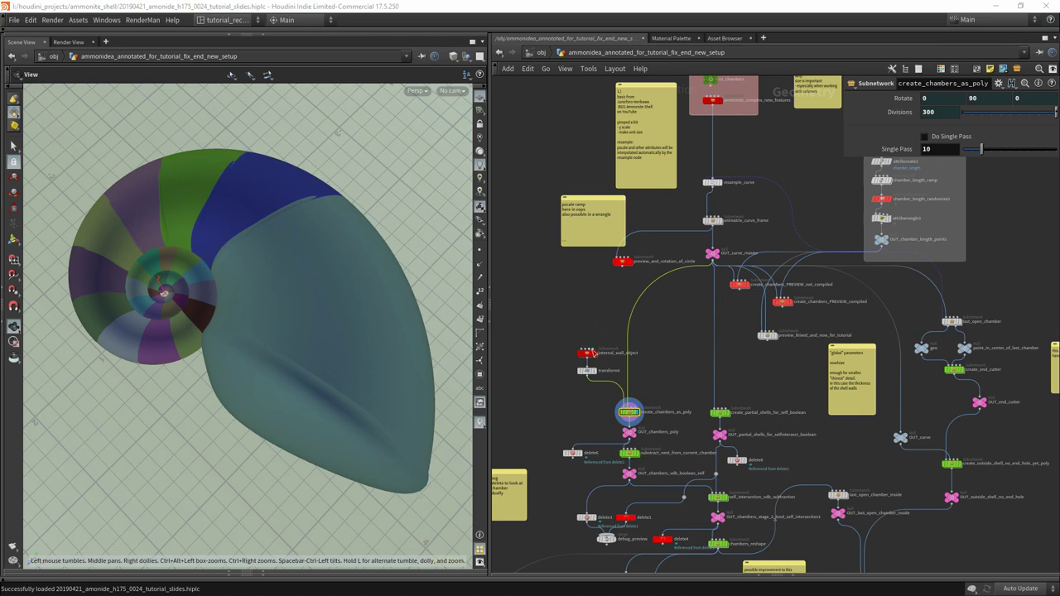
Display and select only internal_wall_object, then orbit closer to the elongated wall.
scroll(688, 336, "up", 10)
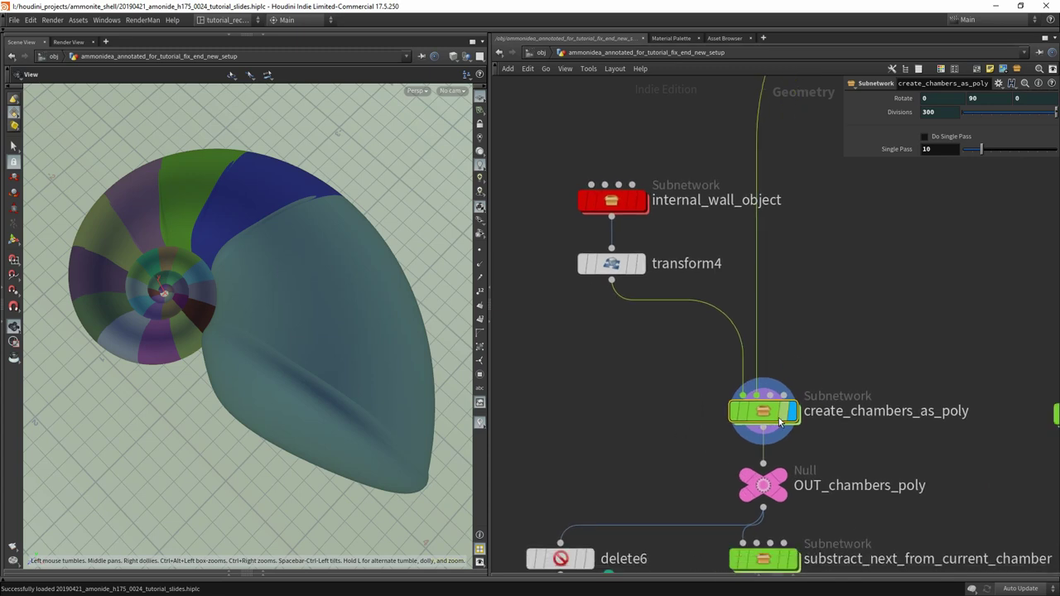
mouse_move(789, 411)
left_click(642, 205)
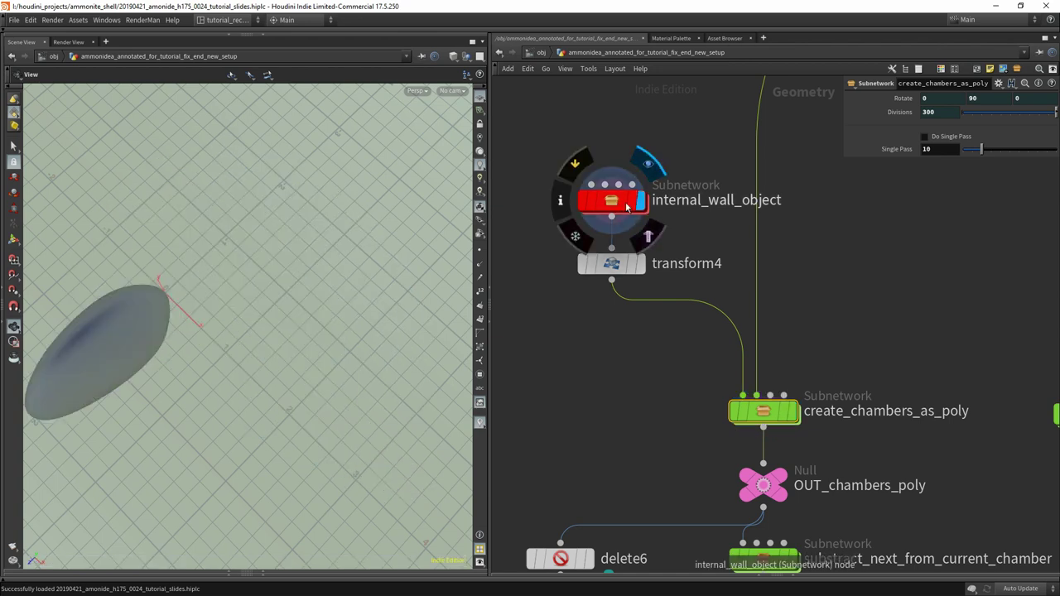
left_click(619, 207)
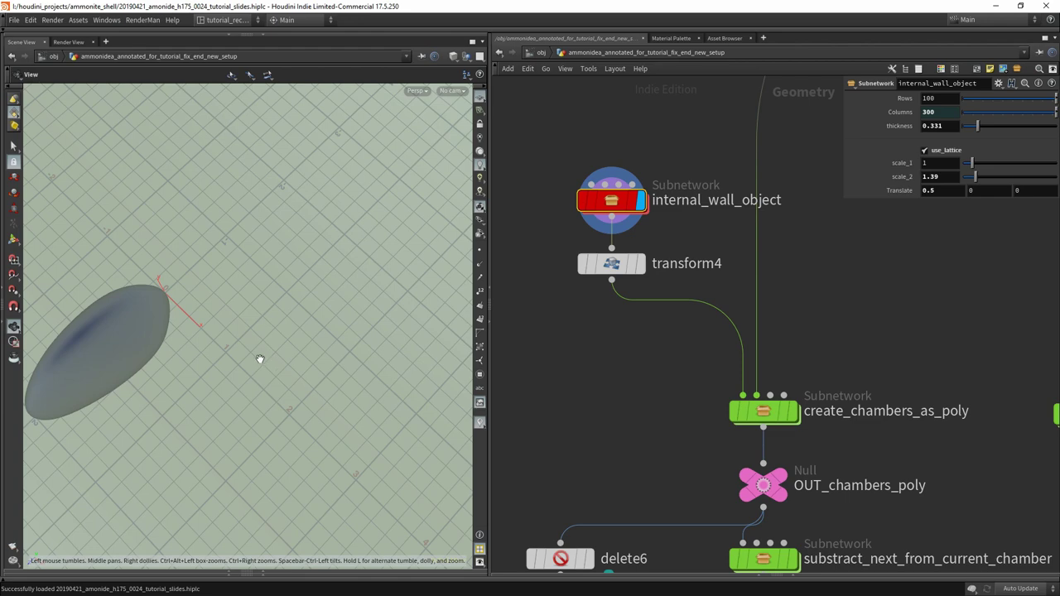
left_click_drag(260, 357, 326, 372)
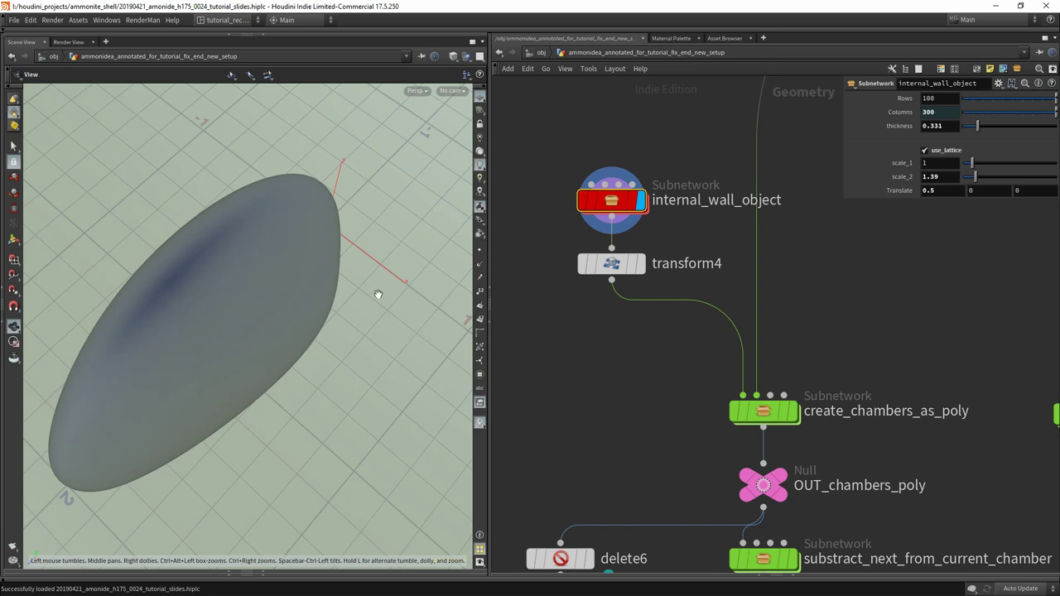
Inside internal_wall_object, view sphere1 and the flattened ellipsoid from transform1 with its scale.
double_click(613, 204)
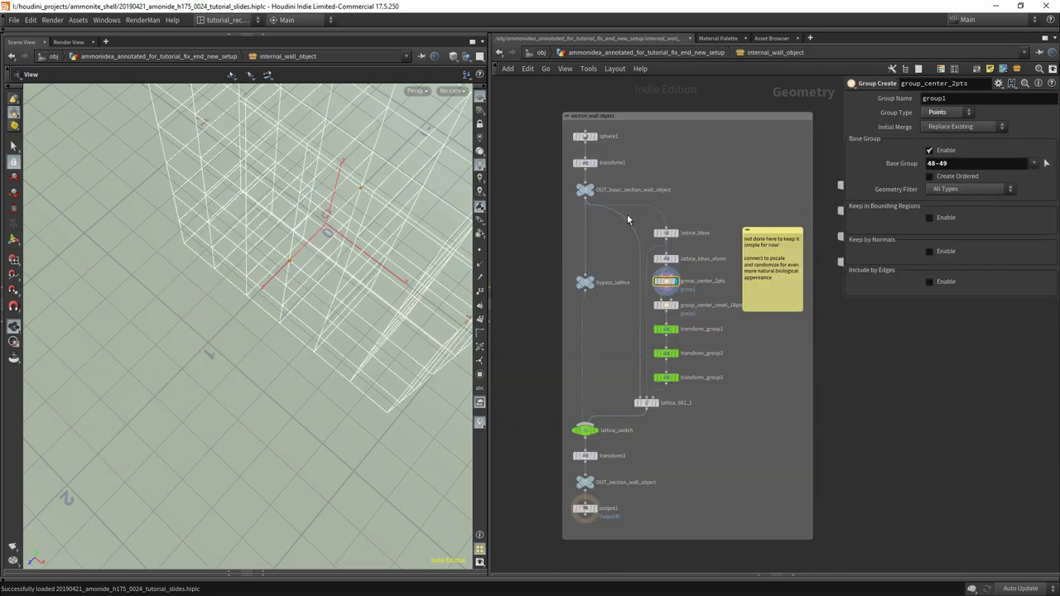
left_click(589, 140)
left_click(597, 137)
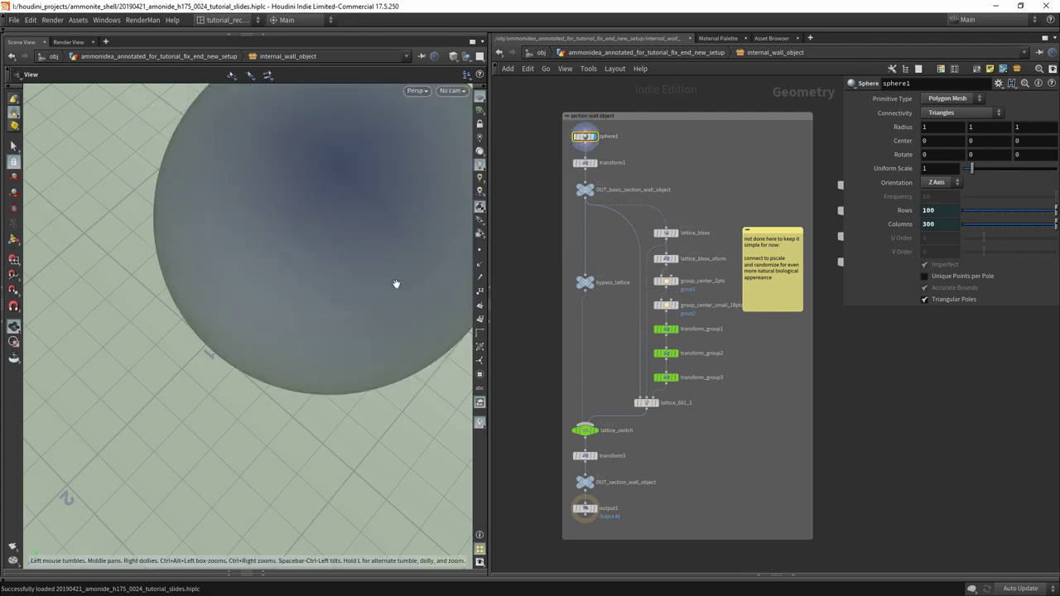
key("h")
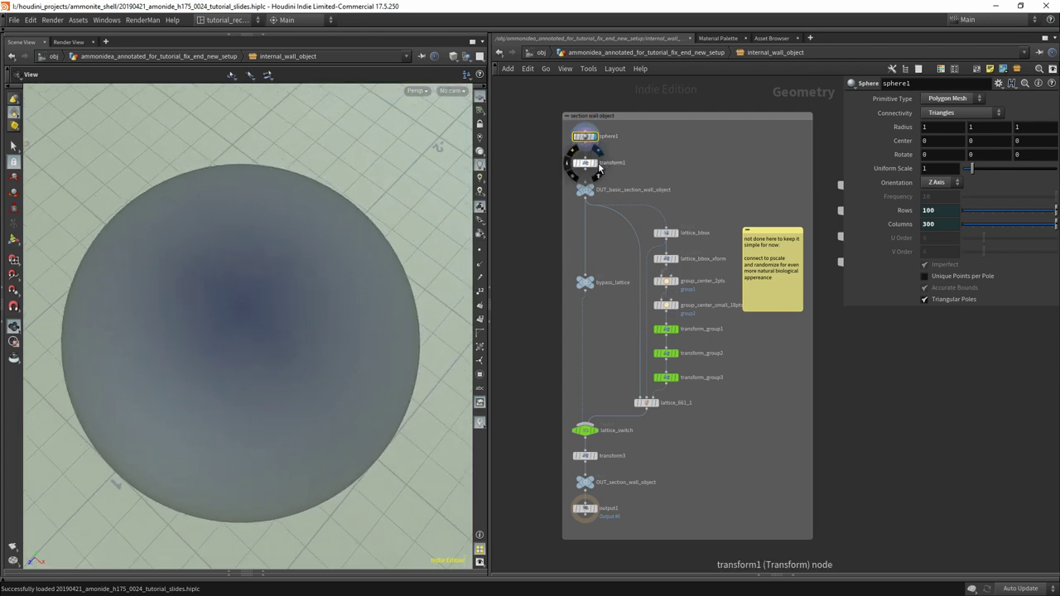
left_click(597, 163)
left_click_drag(403, 279, 378, 281)
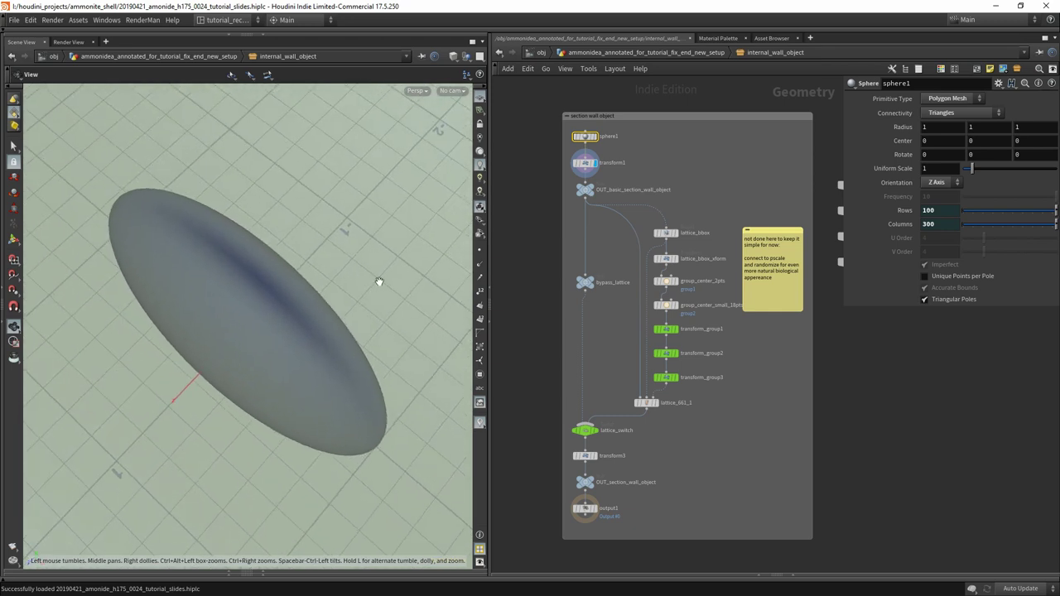
left_click(586, 164)
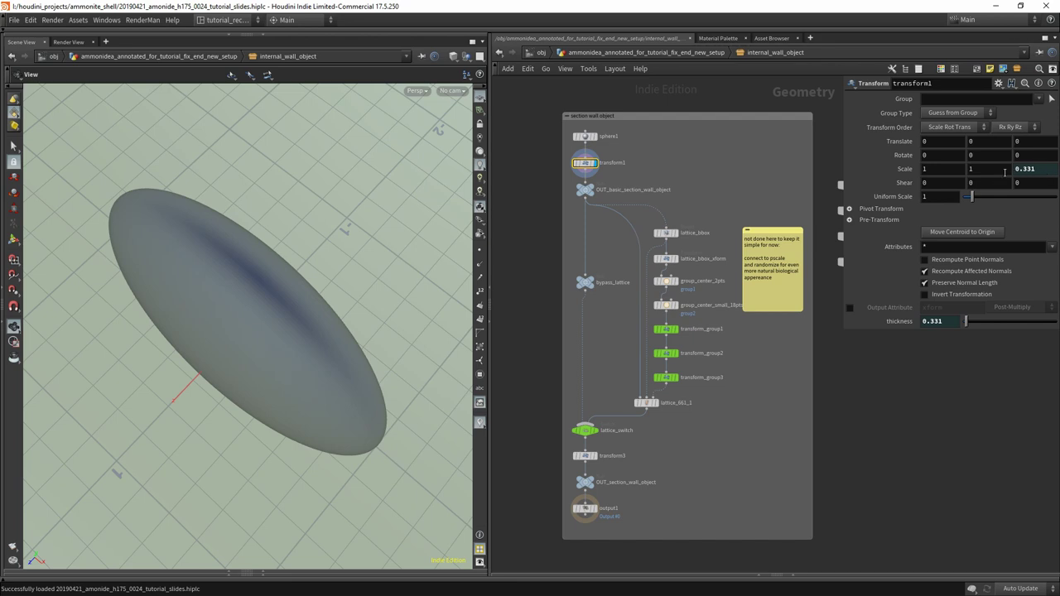
Display lattice_bbox with point numbers shown and orbit around the lattice.
left_click(667, 234)
left_click(675, 234)
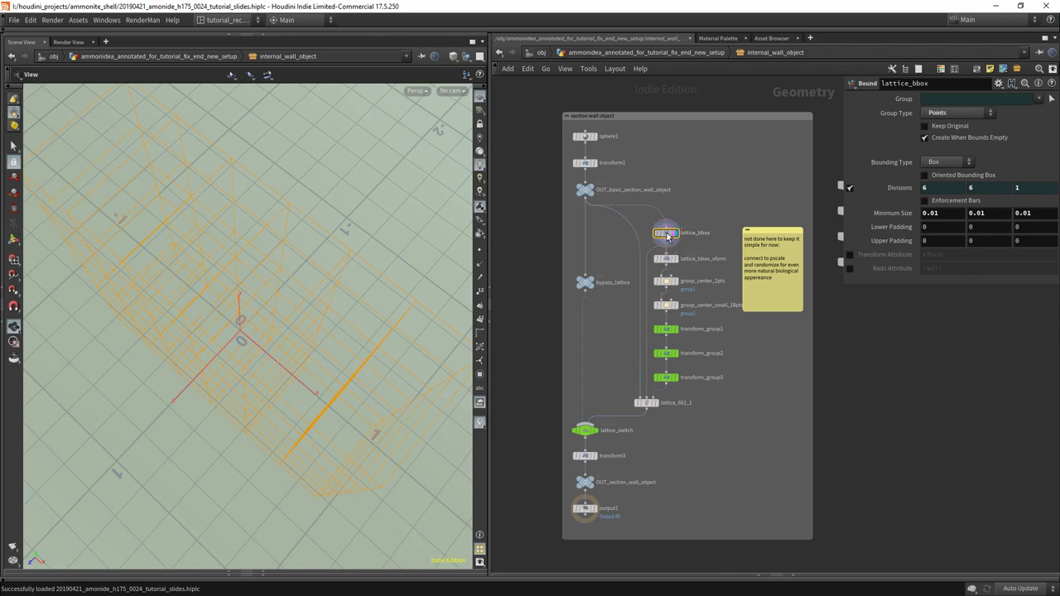
left_click(481, 292)
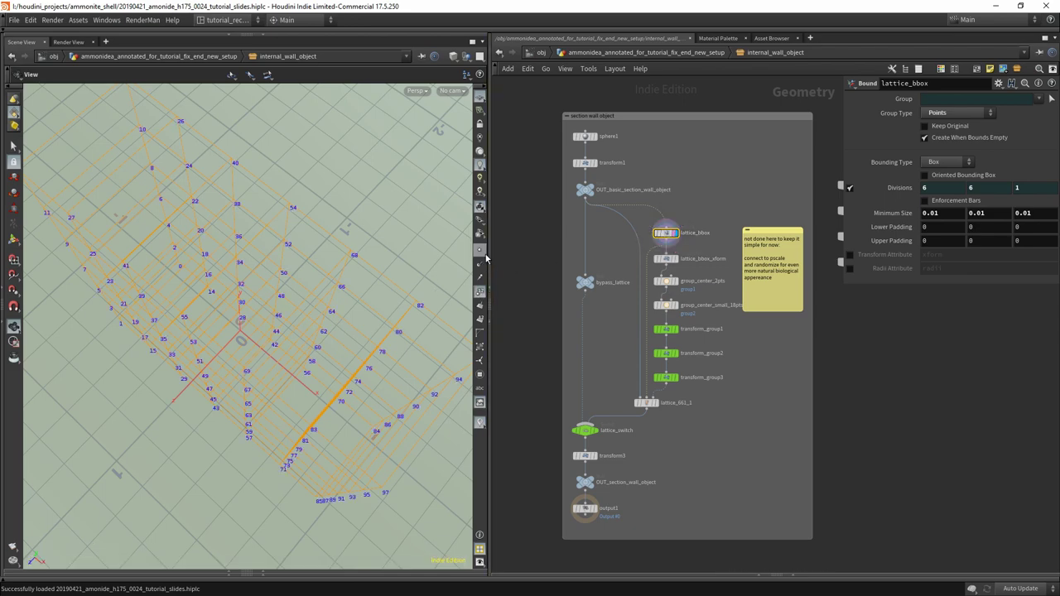
left_click_drag(300, 343, 286, 317)
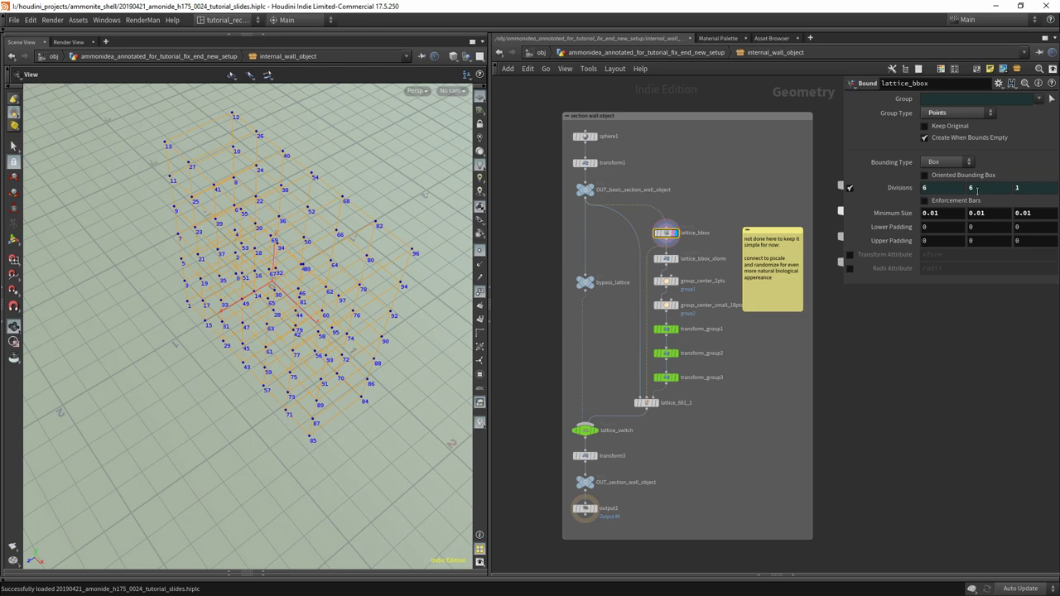
left_click_drag(407, 266, 369, 264)
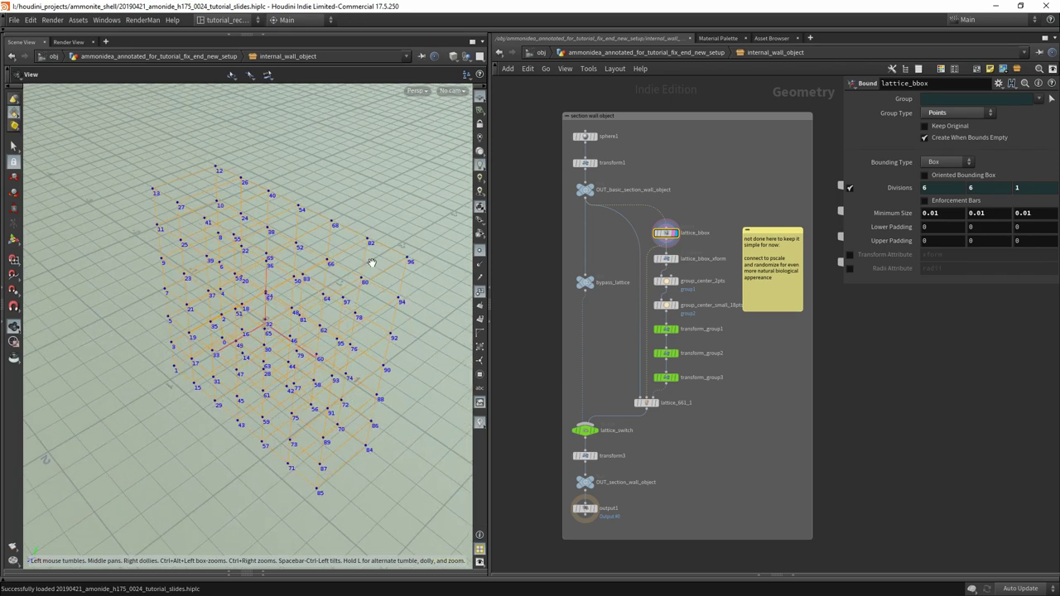
Display the centre point groups group_center_2pts (points 48-49) and group_center_small_18pts.
left_click(670, 283)
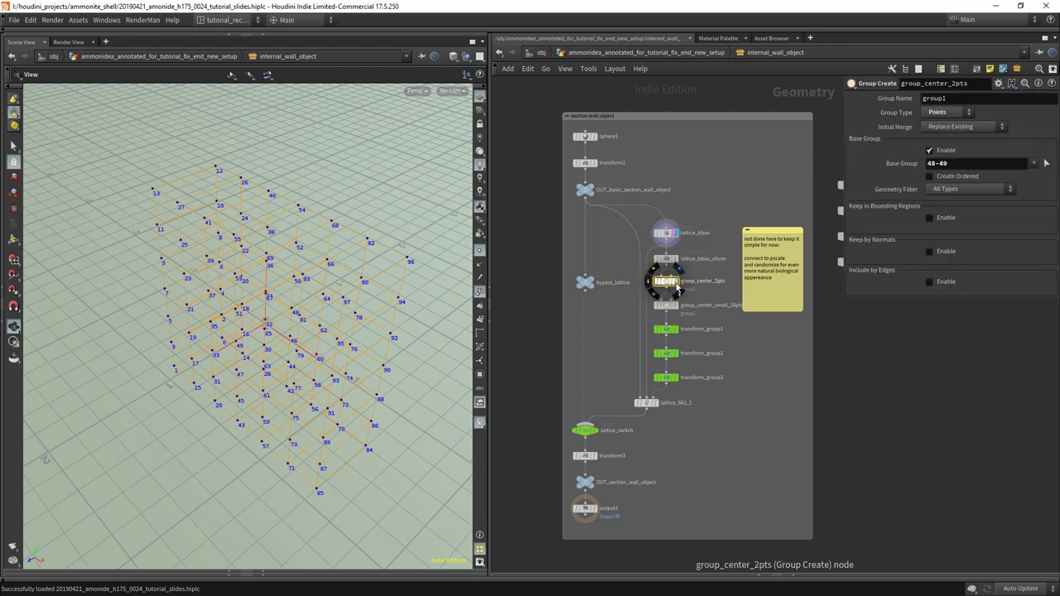
left_click(674, 282)
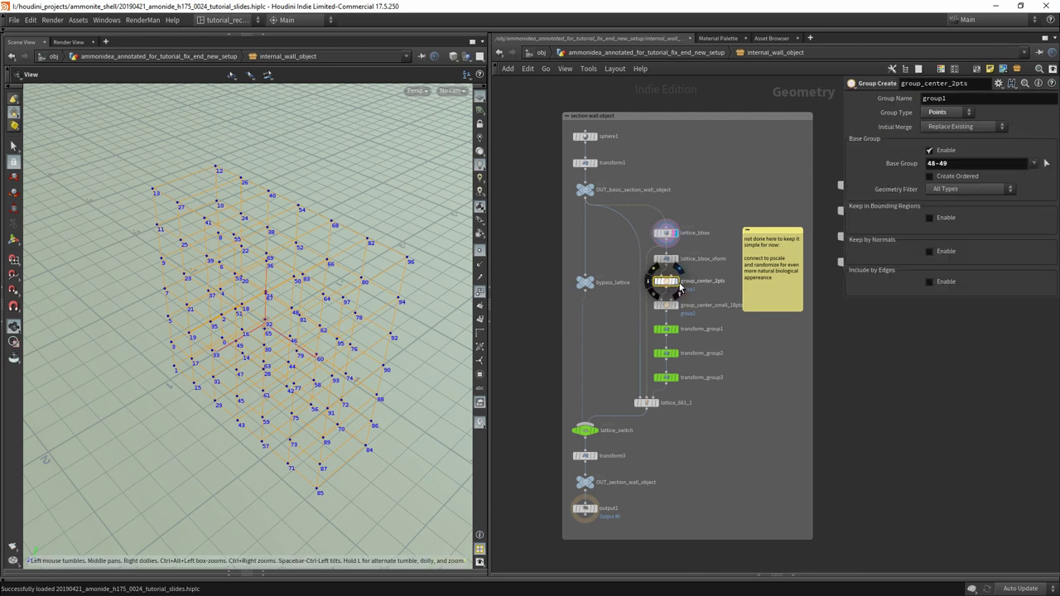
mouse_move(315, 326)
left_mouse_down()
mouse_move(327, 323)
mouse_move(304, 327)
left_mouse_up()
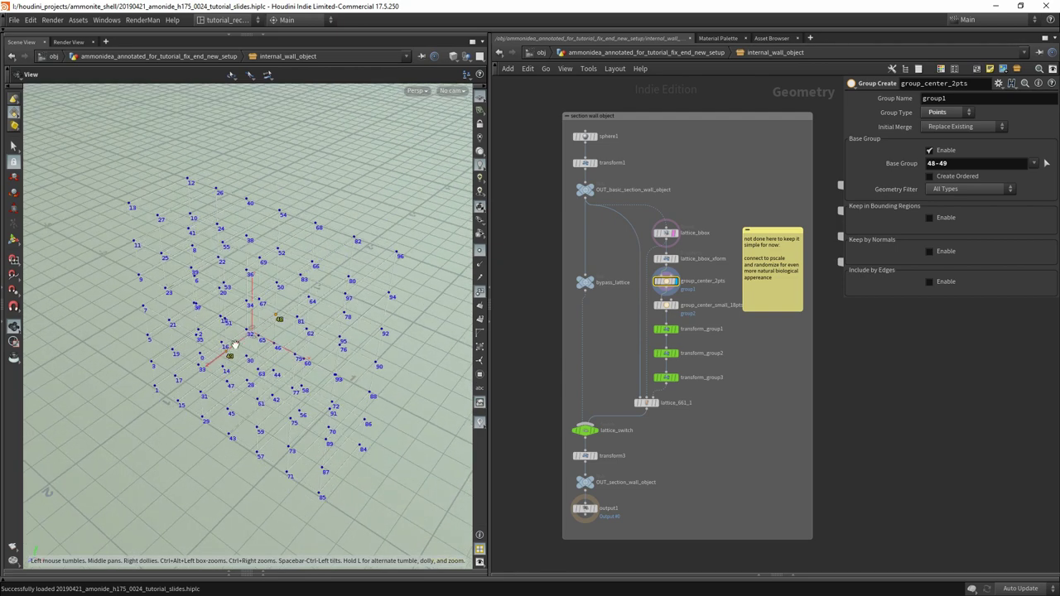
left_click(673, 306)
mouse_move(282, 332)
left_mouse_down()
mouse_move(310, 323)
mouse_move(313, 275)
mouse_move(355, 292)
mouse_move(331, 313)
mouse_move(356, 321)
mouse_move(294, 321)
left_mouse_up()
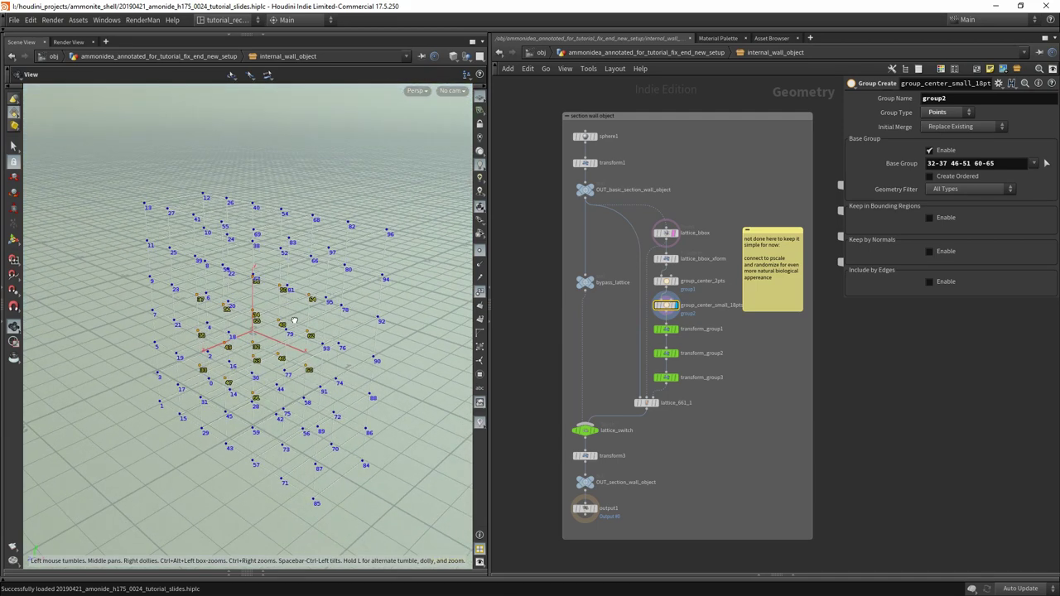
Check transform_group1's evaluated Scale Z expression, then return to the obj level.
left_click(664, 331)
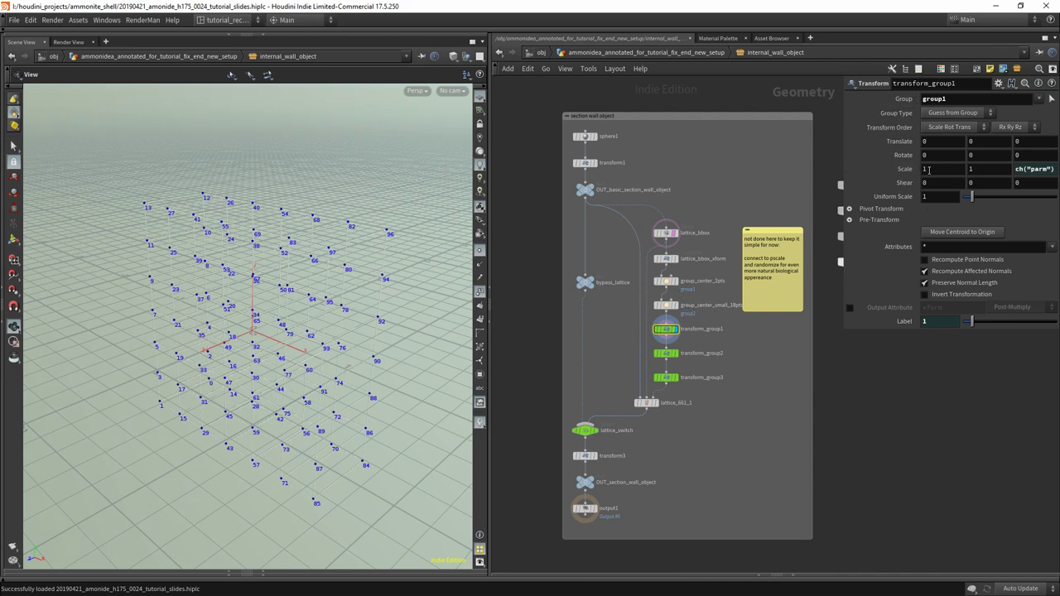
left_click(905, 169)
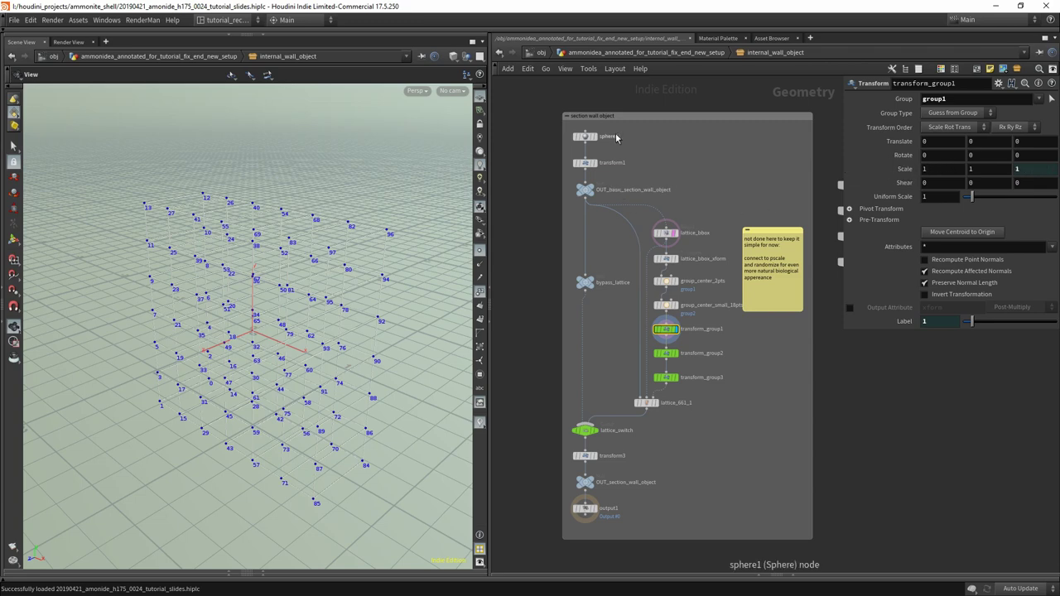
key("u")
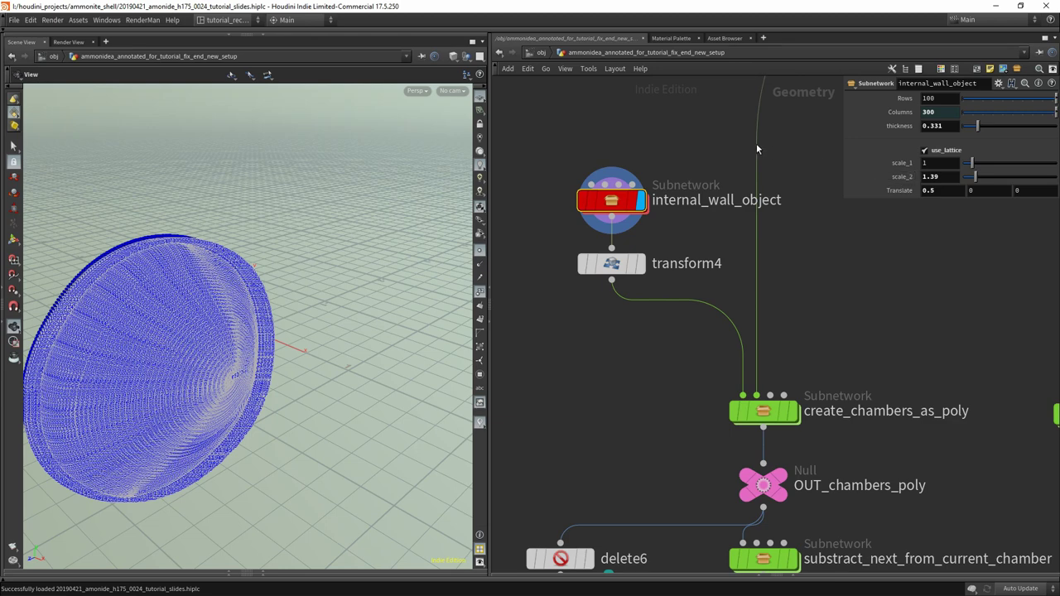
Show the wall smooth shaded and set lattice scale_1 to 4.85 and scale_2 to 2.01.
left_click(481, 292)
left_click(480, 291)
left_click(480, 292)
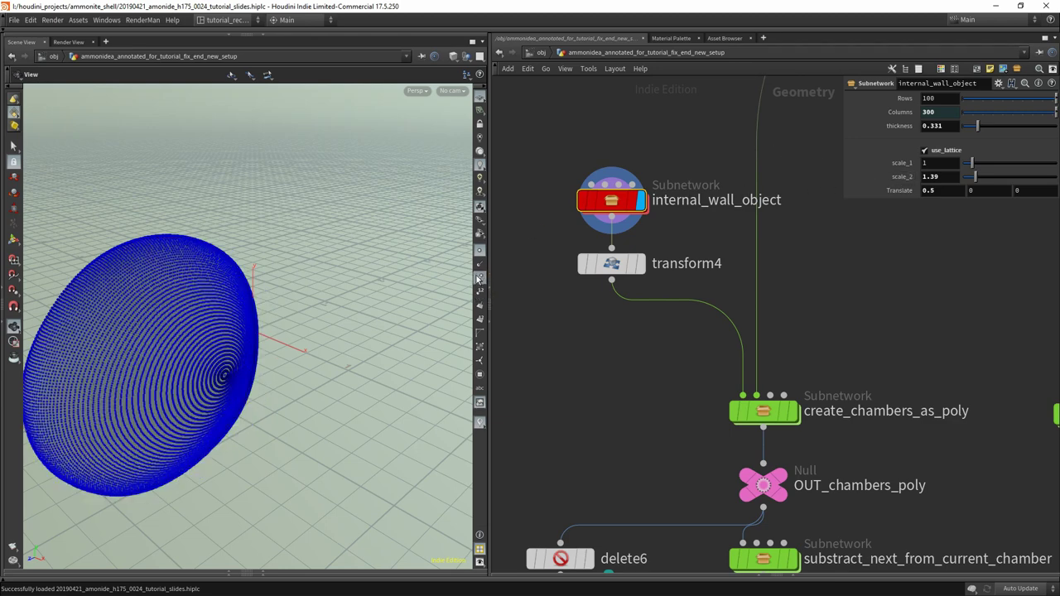
left_click(481, 253)
mouse_move(450, 268)
left_mouse_down()
mouse_move(310, 277)
mouse_move(296, 322)
mouse_move(361, 293)
left_mouse_up()
left_click_drag(973, 163, 1011, 177)
left_click_drag(324, 268, 335, 418)
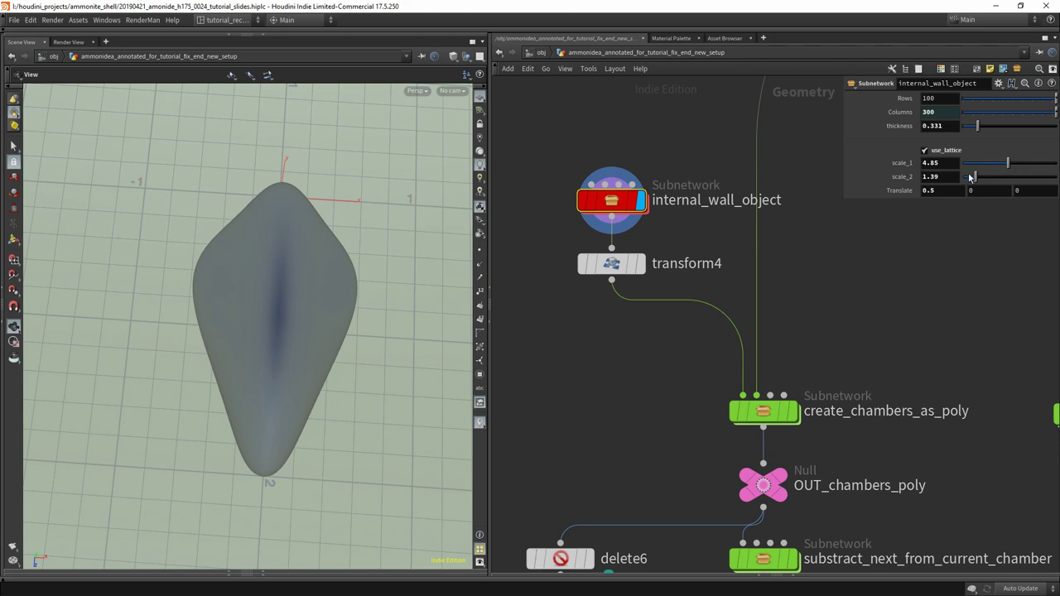
mouse_move(980, 181)
left_mouse_down()
mouse_move(1001, 179)
mouse_move(967, 179)
mouse_move(982, 180)
left_mouse_up()
Inspect transform_group3 and transform_group2 inside internal_wall_object, then return to the main network.
double_click(611, 201)
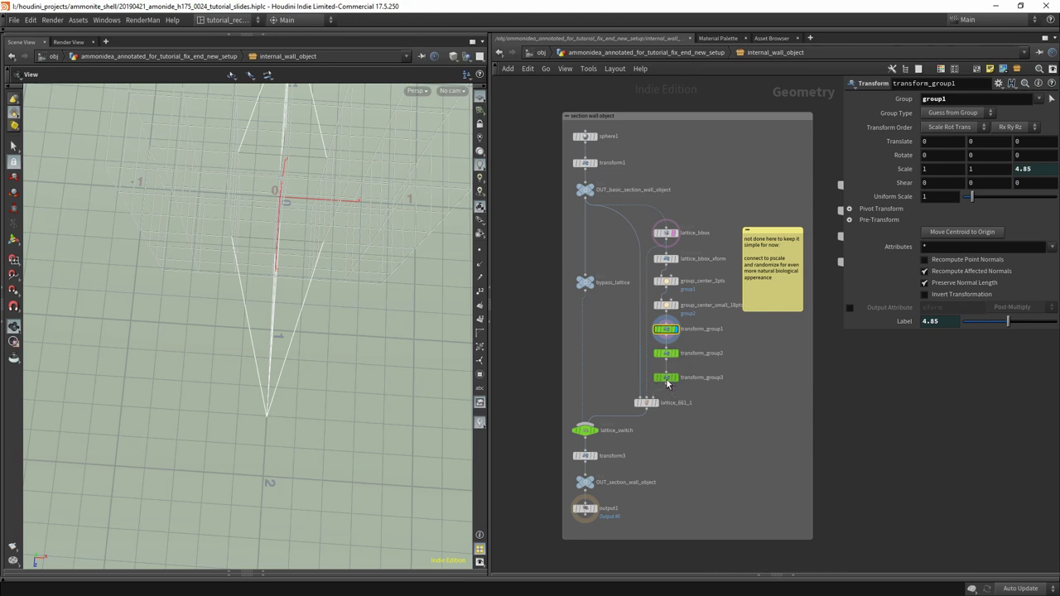
left_click(668, 379)
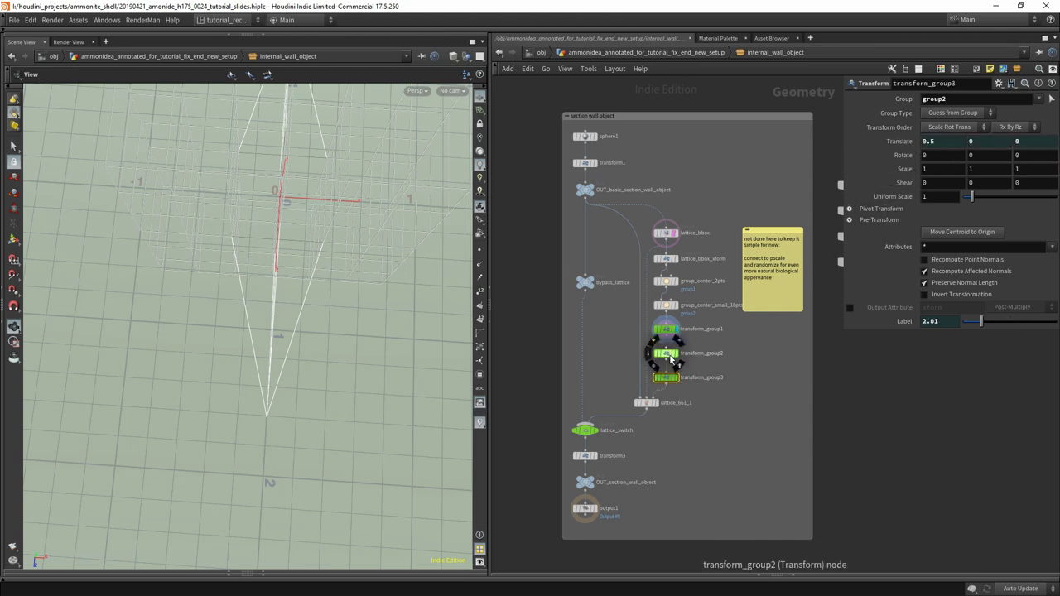
left_click(666, 354)
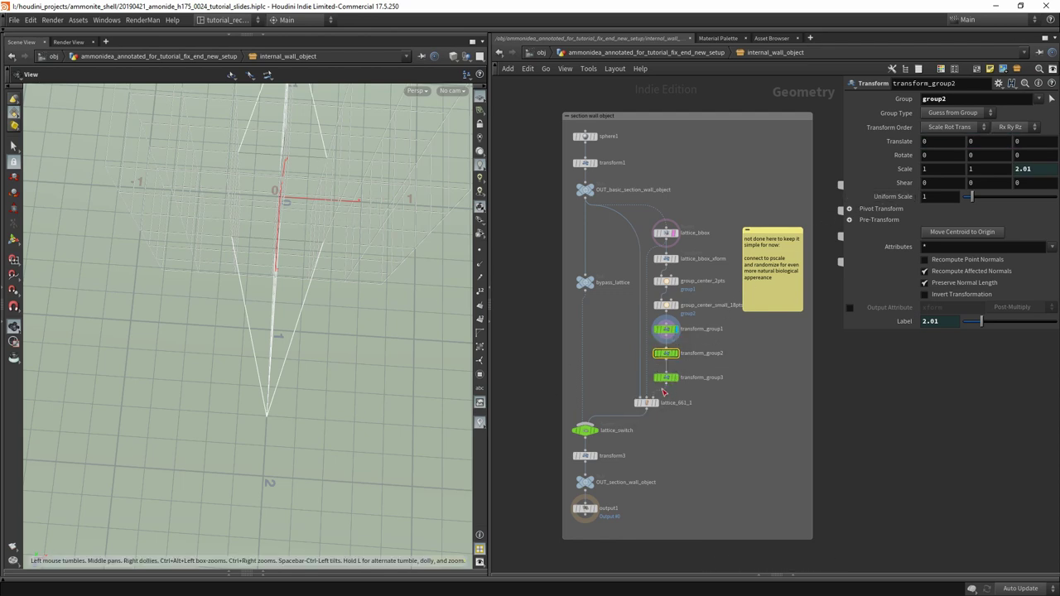
left_click(644, 53)
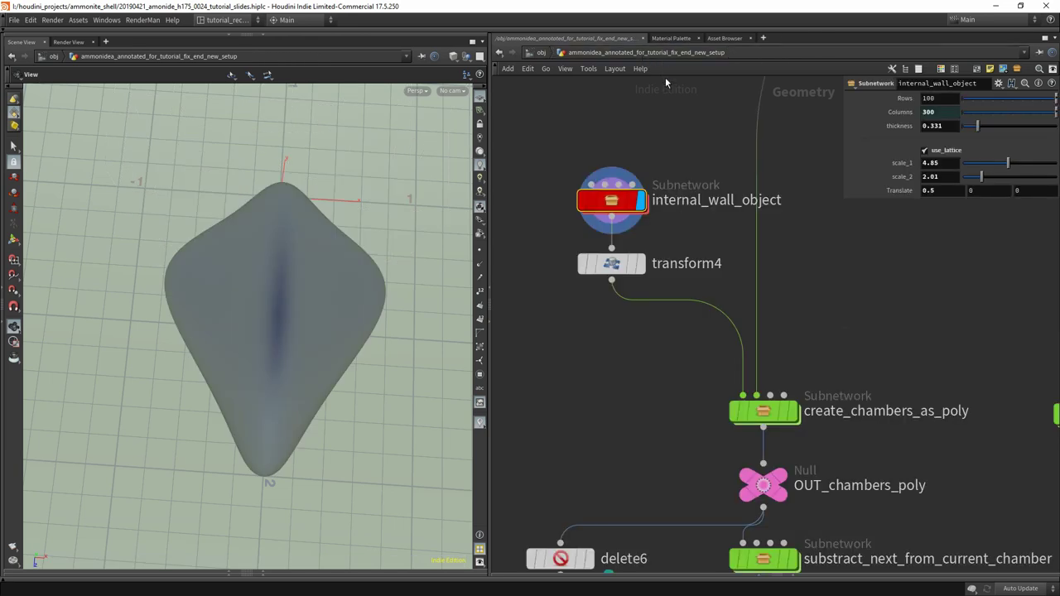
Set the wall's Translate X to 0.3 and orbit around the deformed shape.
left_click(946, 190)
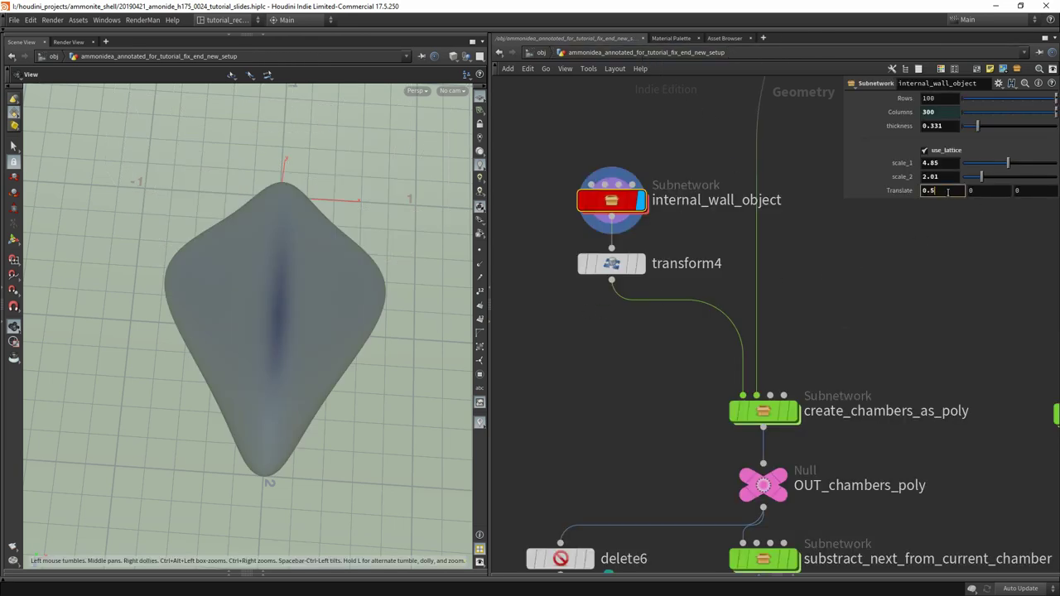
type("0.1")
scroll(946, 195, "up", 3)
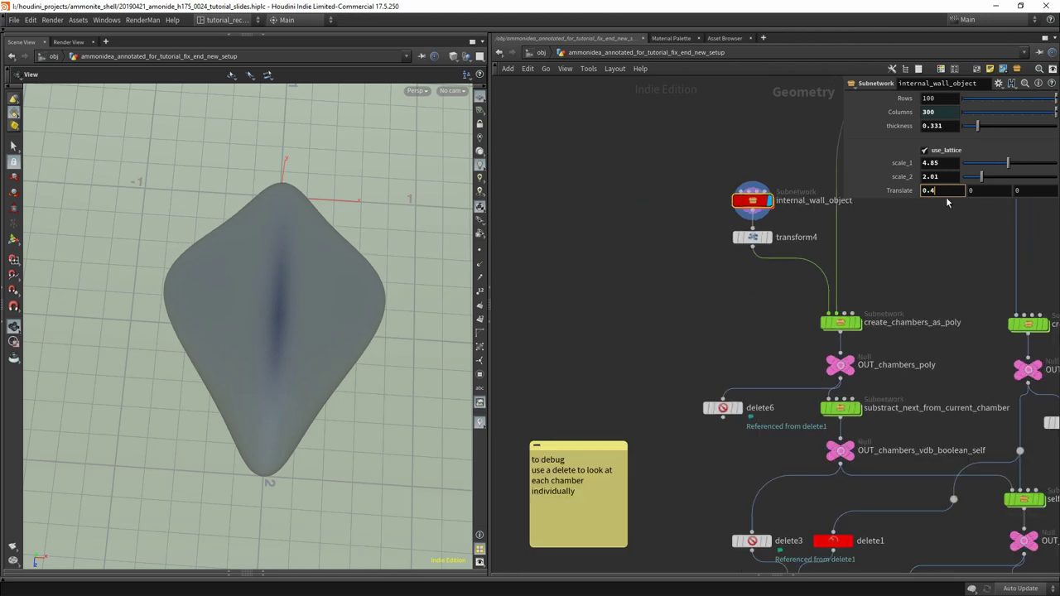
scroll(947, 192, "down", 3)
scroll(946, 190, "down", 2)
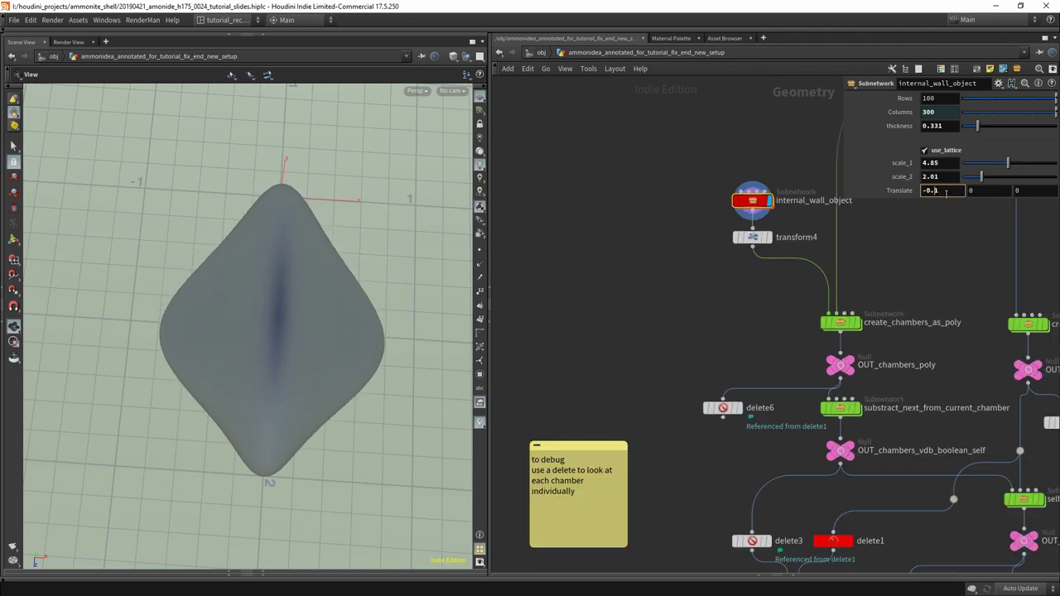
scroll(946, 192, "up", 4)
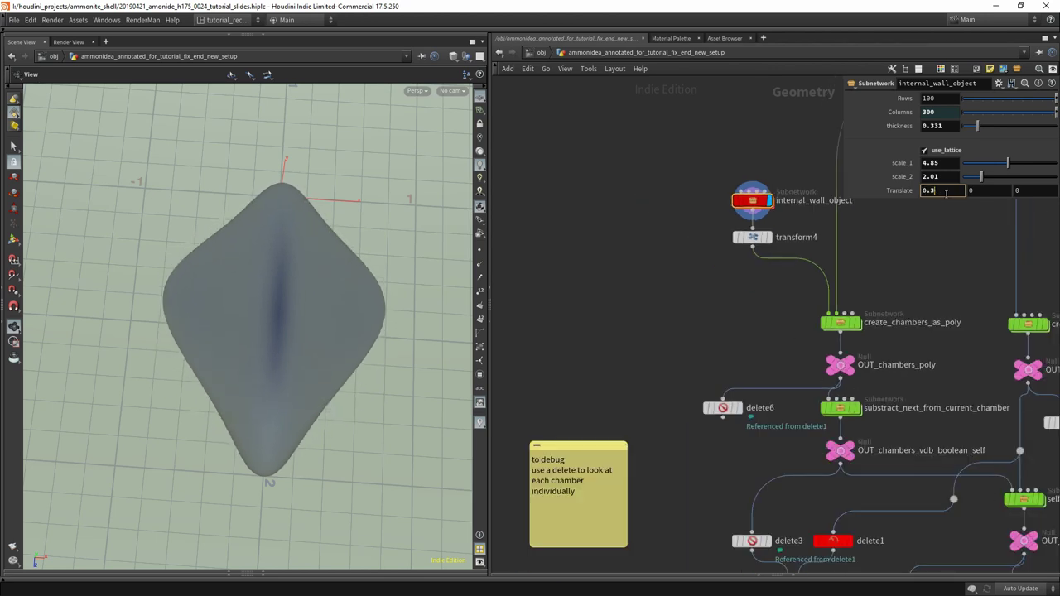
left_click_drag(411, 339, 374, 326)
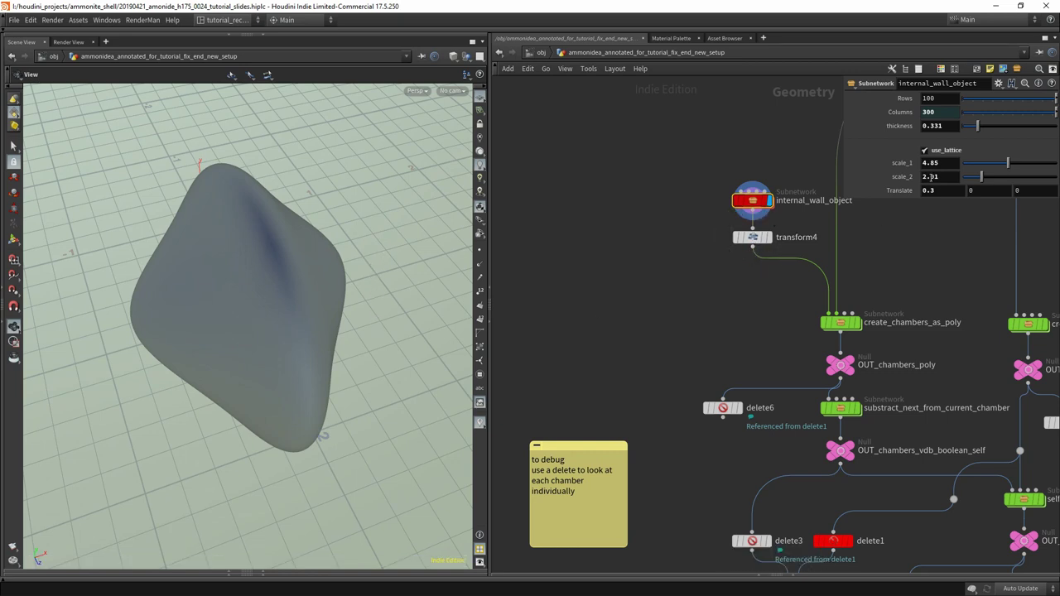
Set scale_1 to 0 and scale_2 to 1.35 to form a slim ellipsoid.
left_click(931, 162)
type("0")
key("Return")
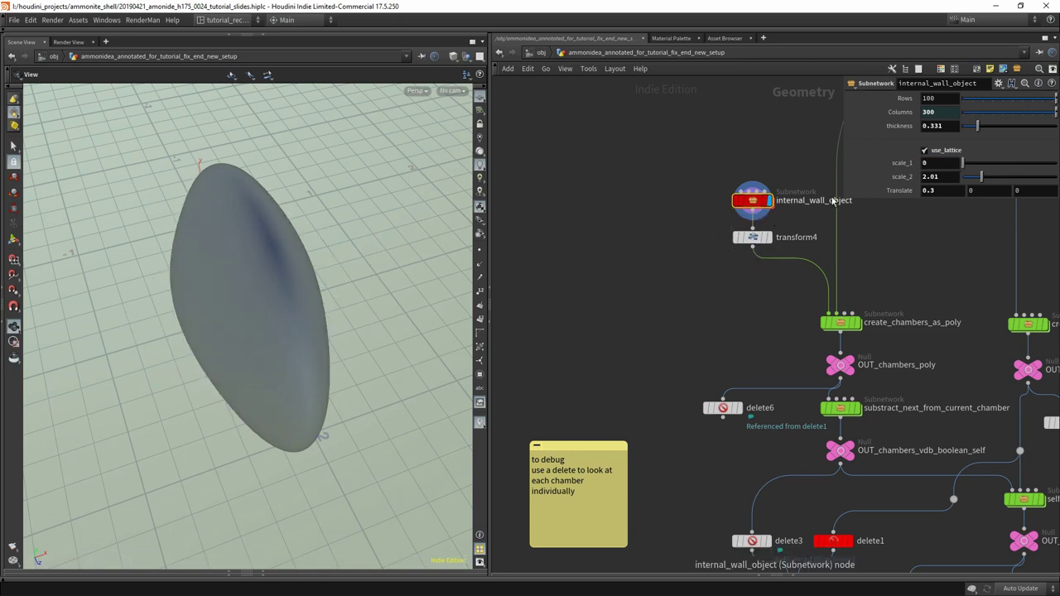
left_click(934, 177)
type("1.3")
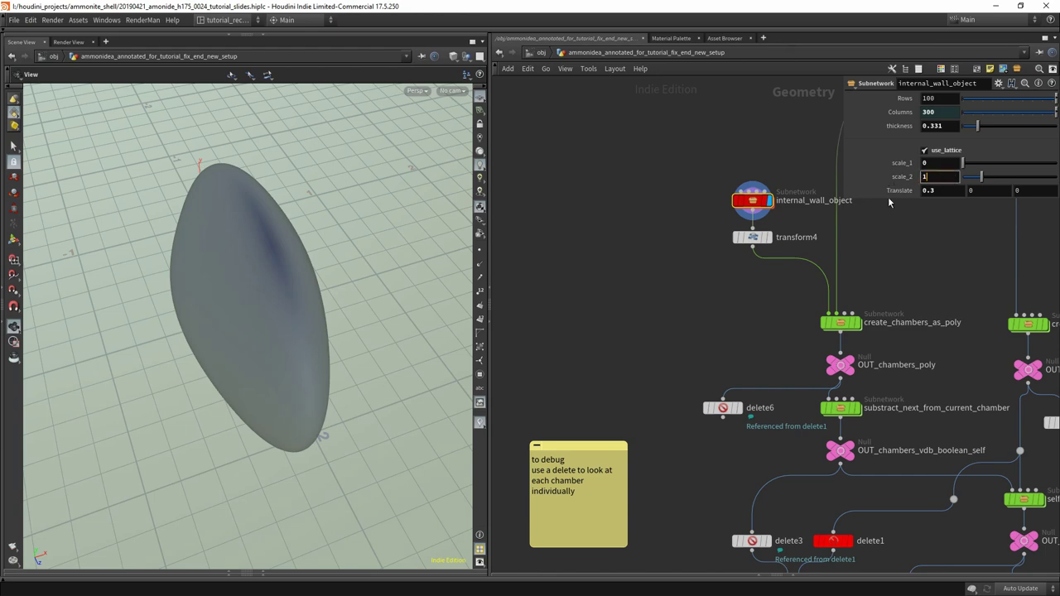
type("5")
key("Return")
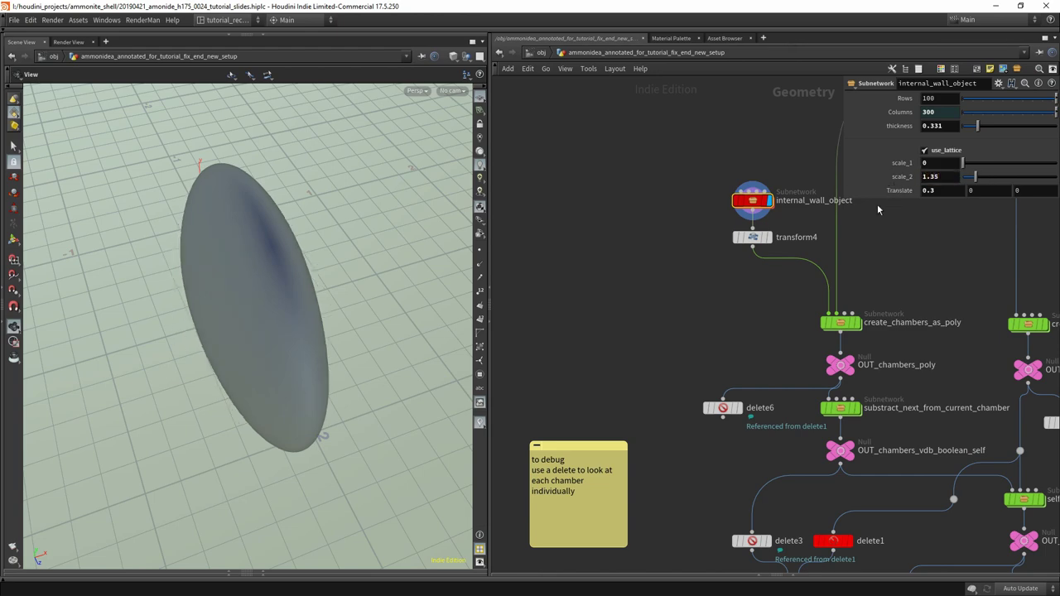
left_click_drag(308, 256, 323, 396)
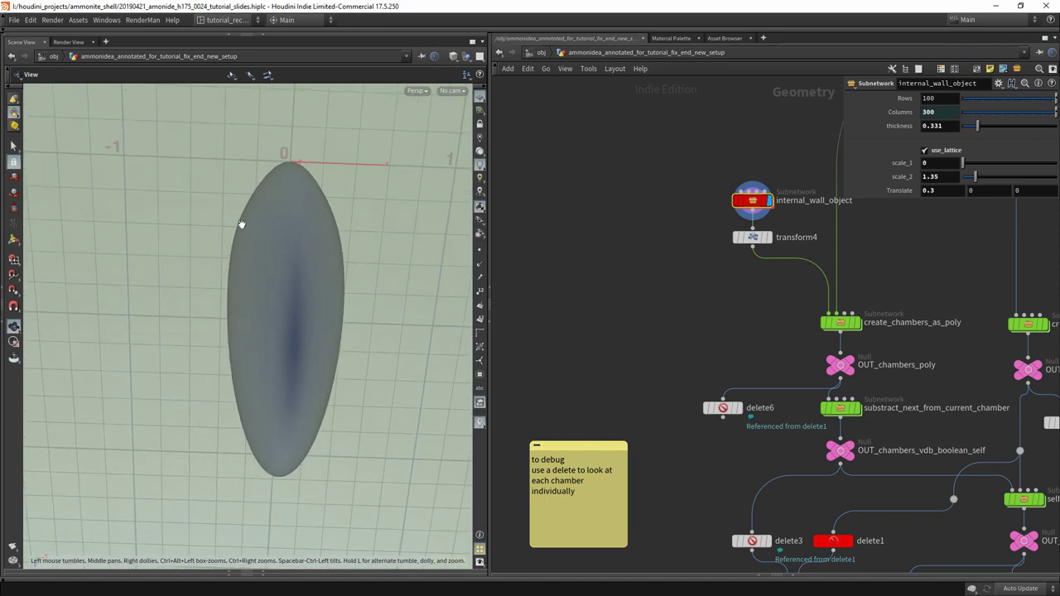
Pan the network to the chamber nodes and select the delete6 debug node.
middle_click_drag(689, 315, 534, 325)
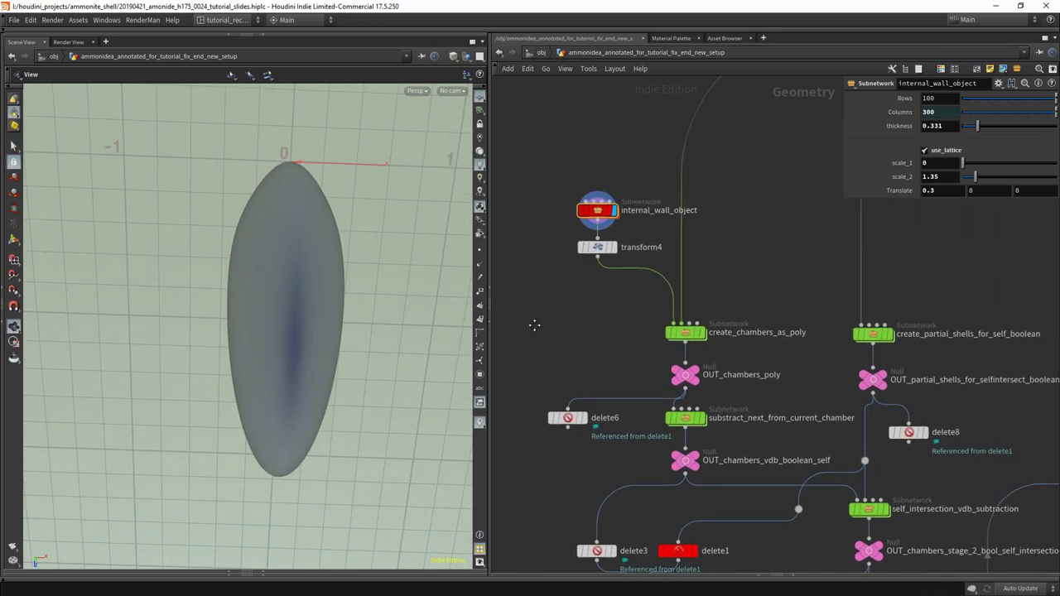
mouse_move(667, 335)
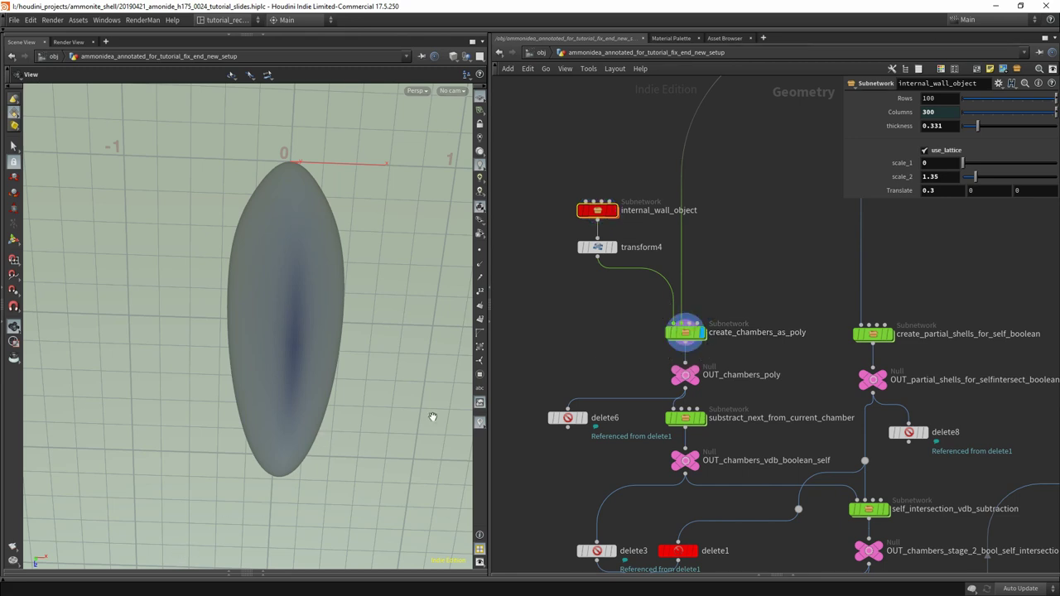
left_click_drag(328, 346, 301, 379)
left_click(569, 418)
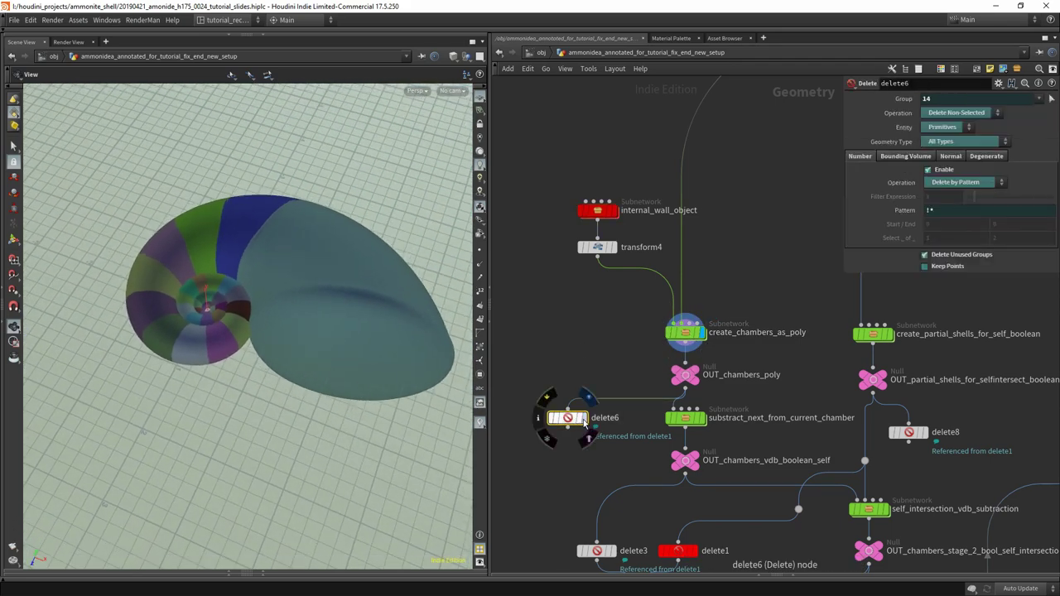
Display delete6 and preview single chamber groups 22, 33, then 29.
left_click(585, 418)
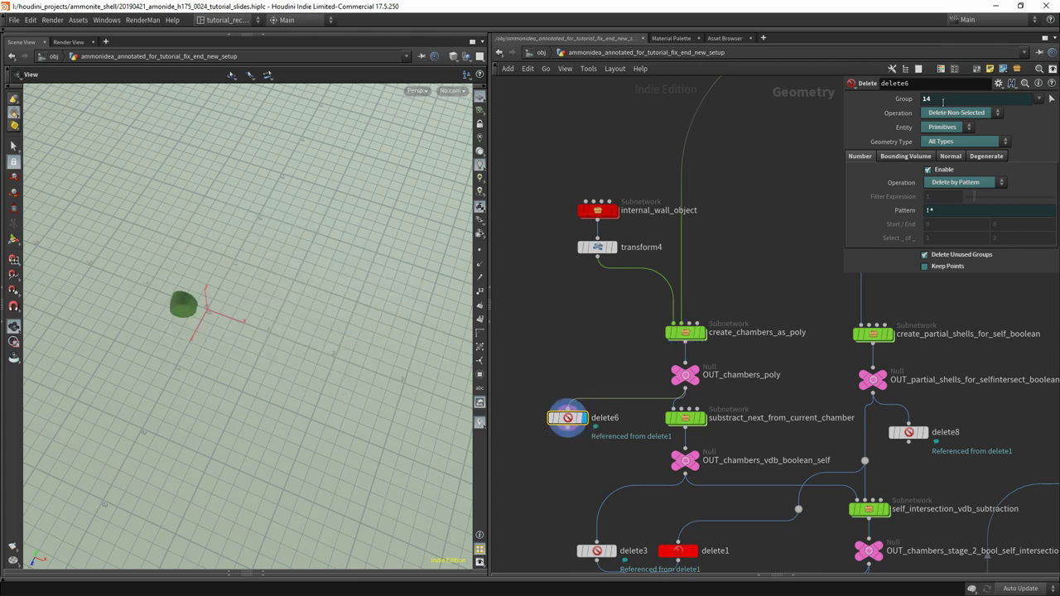
double_click(943, 99)
type("22")
double_click(943, 99)
type("33")
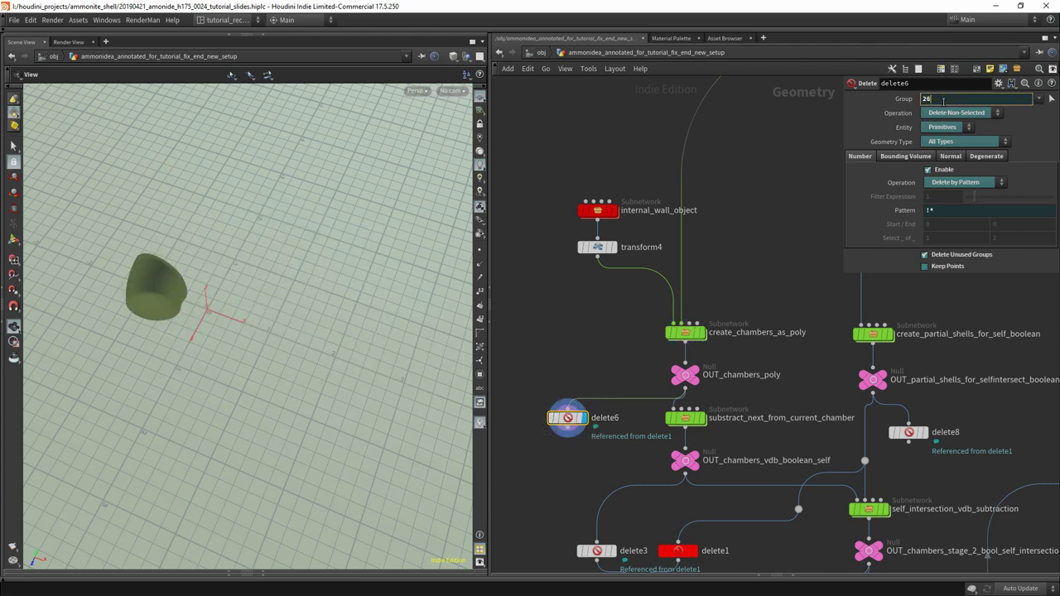
double_click(942, 100)
type("29")
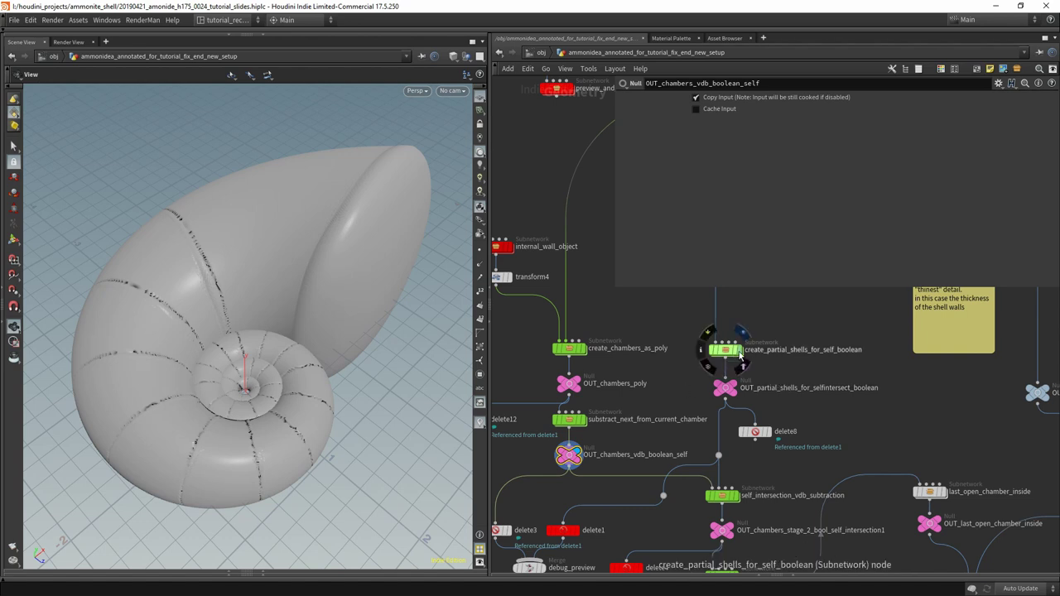
Display OUT_partial_shells, then preview partial shell 11 through the delete8 debug node.
left_click(736, 377)
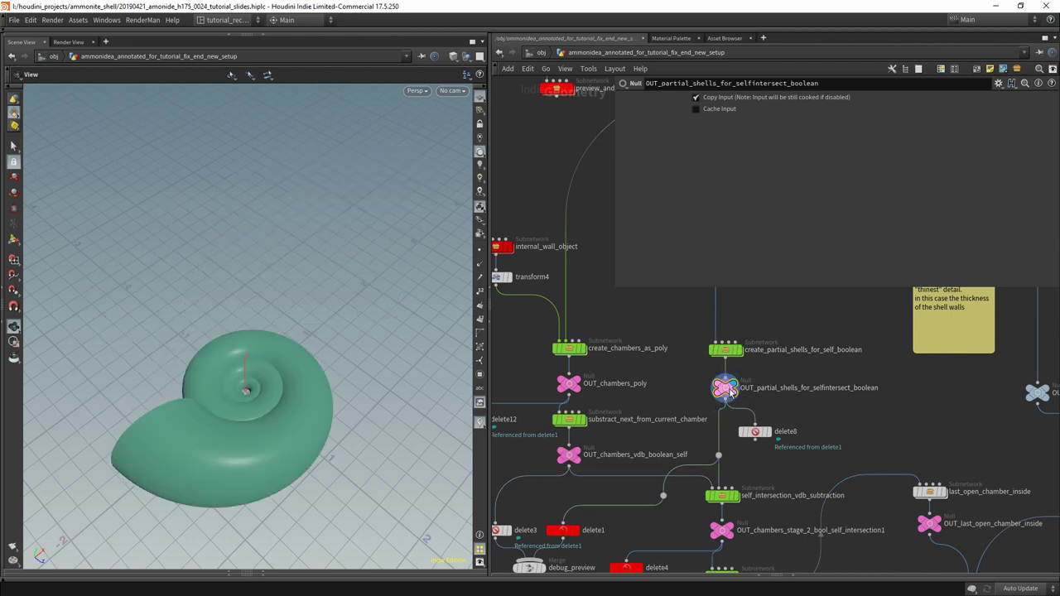
left_click(756, 431)
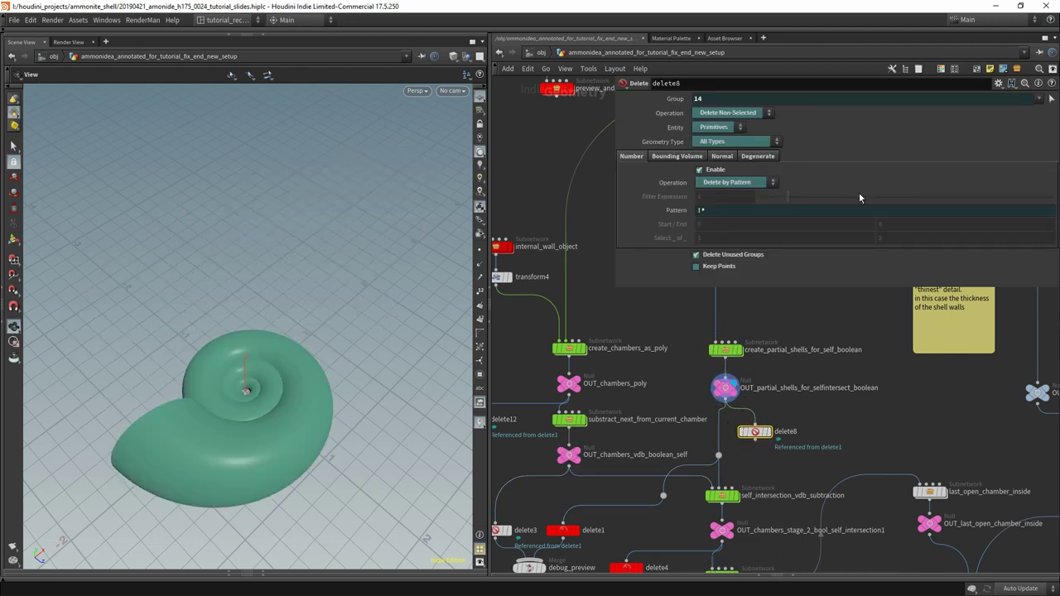
left_click(717, 99)
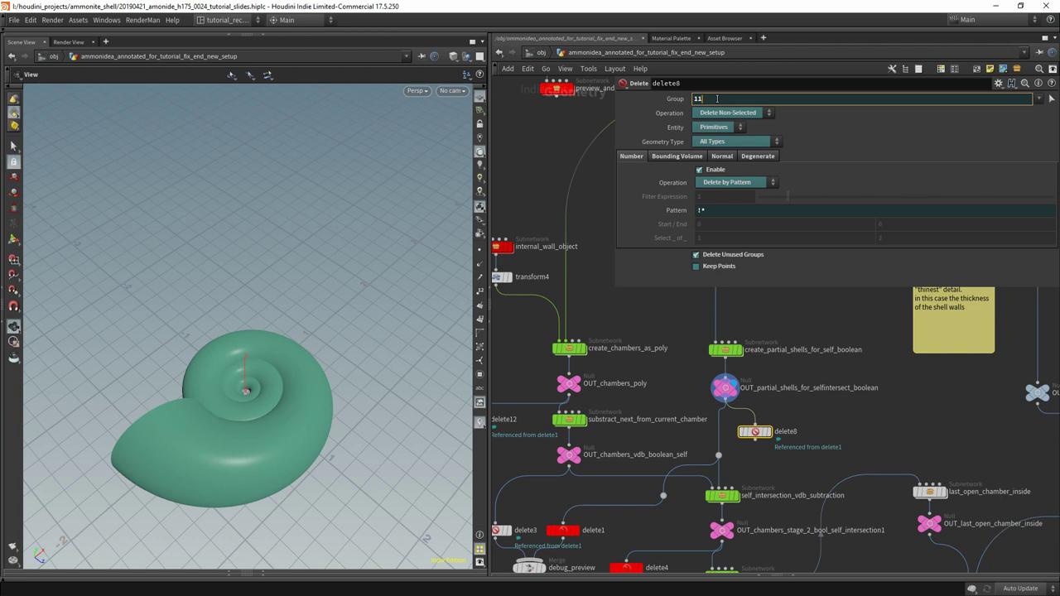
left_click(764, 432)
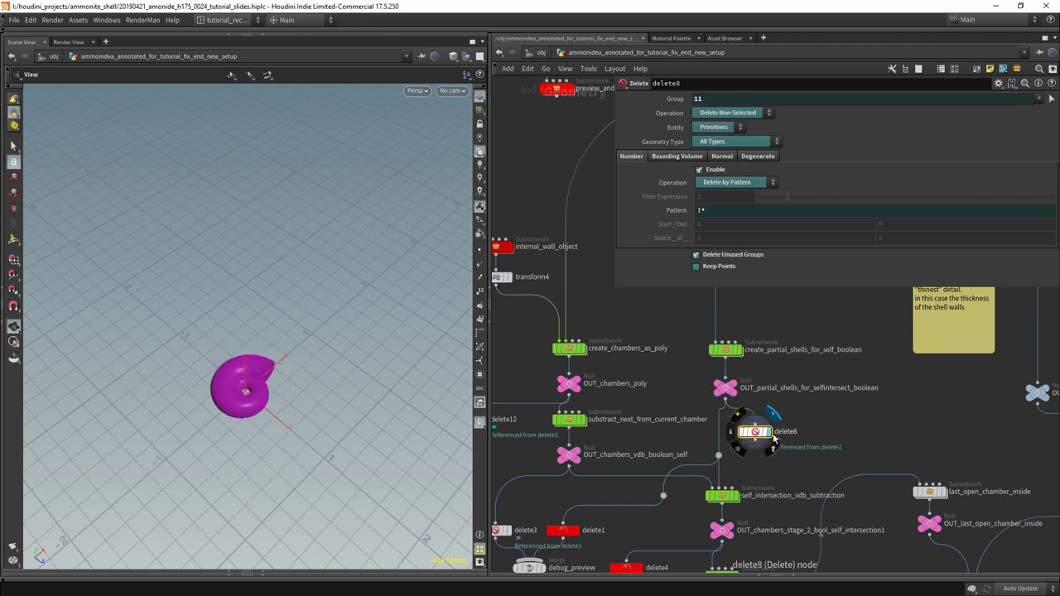
Cycle delete8's Group through 18, 27 and 22, then display create_partial_shells_for_self_boolean.
left_click(720, 98)
key("BackSpace")
type("8")
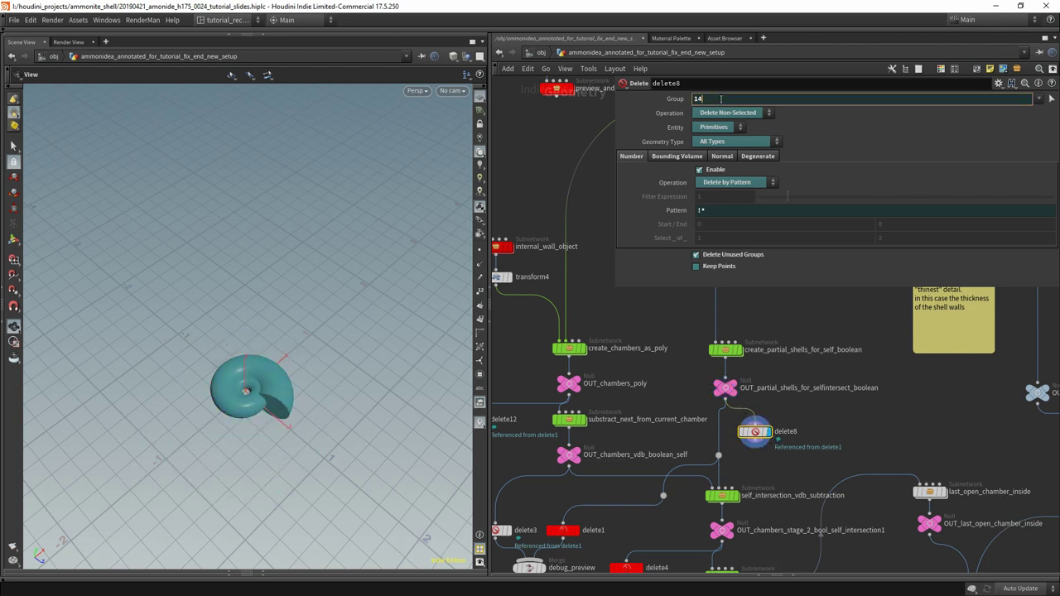
key("Up")
key("Up")
key("Up")
key("Up")
key("Up")
key("Up")
key("Up")
key("Up")
key("Up")
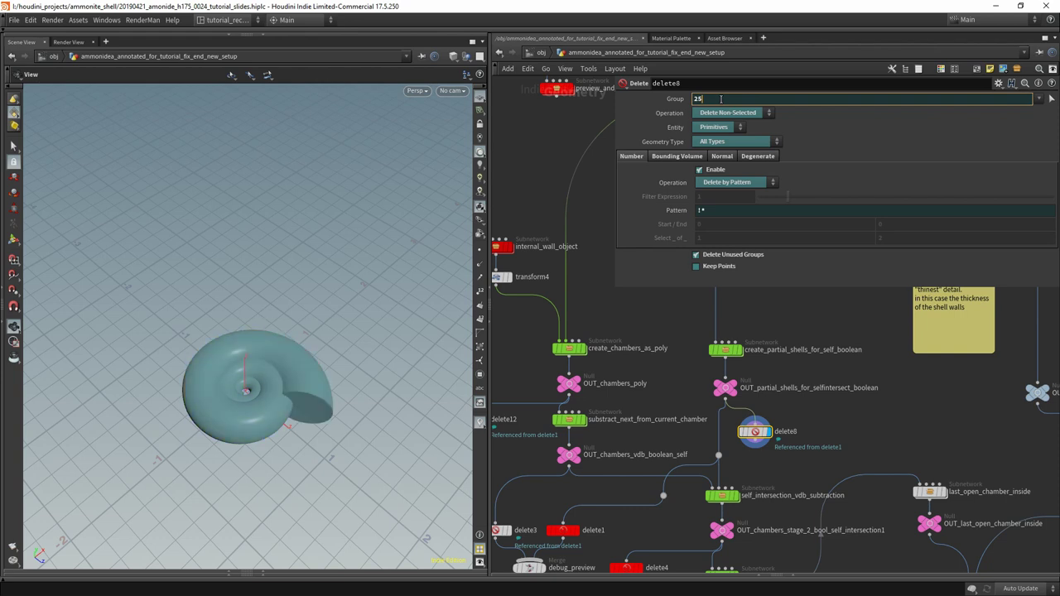
key("Down")
key("Down")
key("Down")
key("Down")
key("Down")
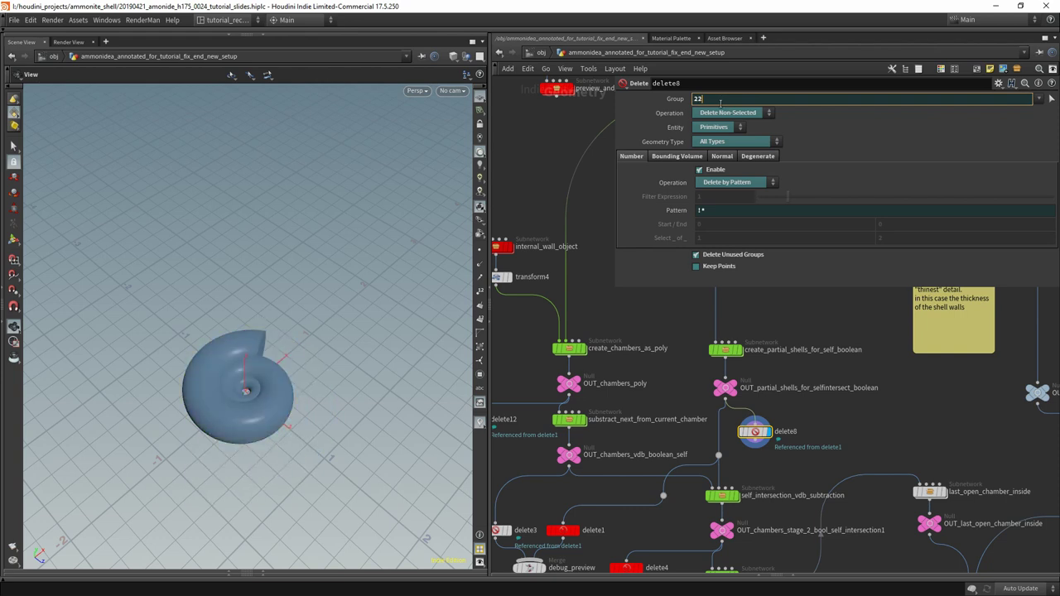
mouse_move(727, 497)
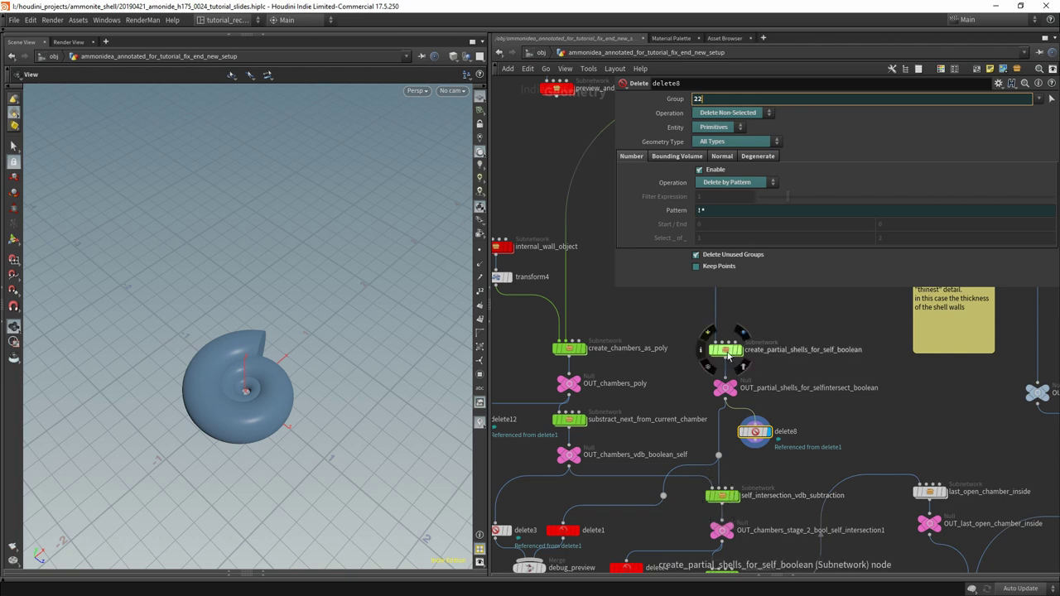
left_click(740, 353)
left_click(740, 350)
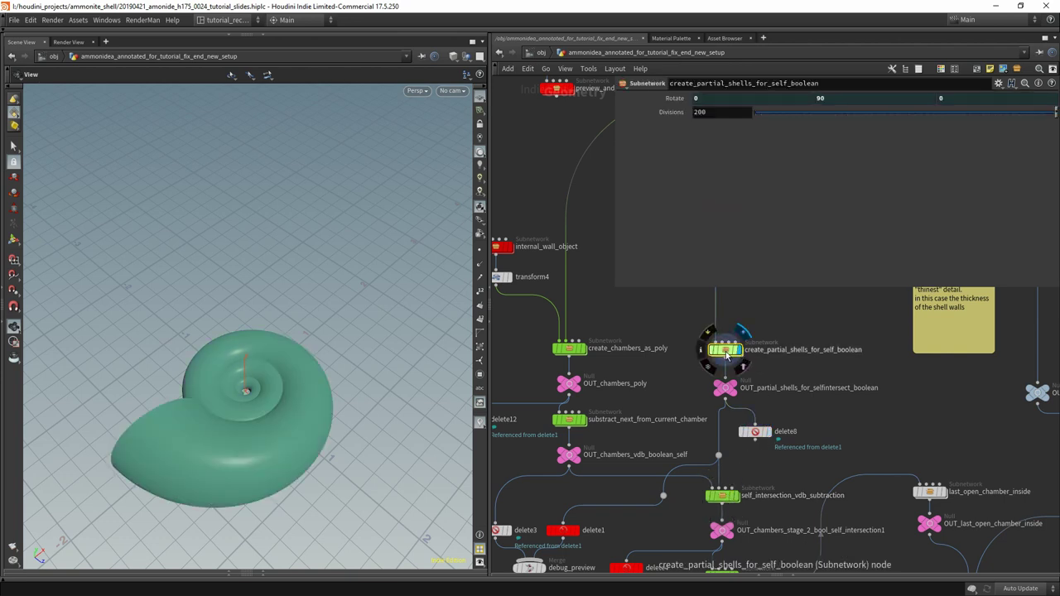
Inside create_partial_shells_for_self_boolean, inspect group_delete_start_end_points6's Length expression and evaluated value.
double_click(726, 354)
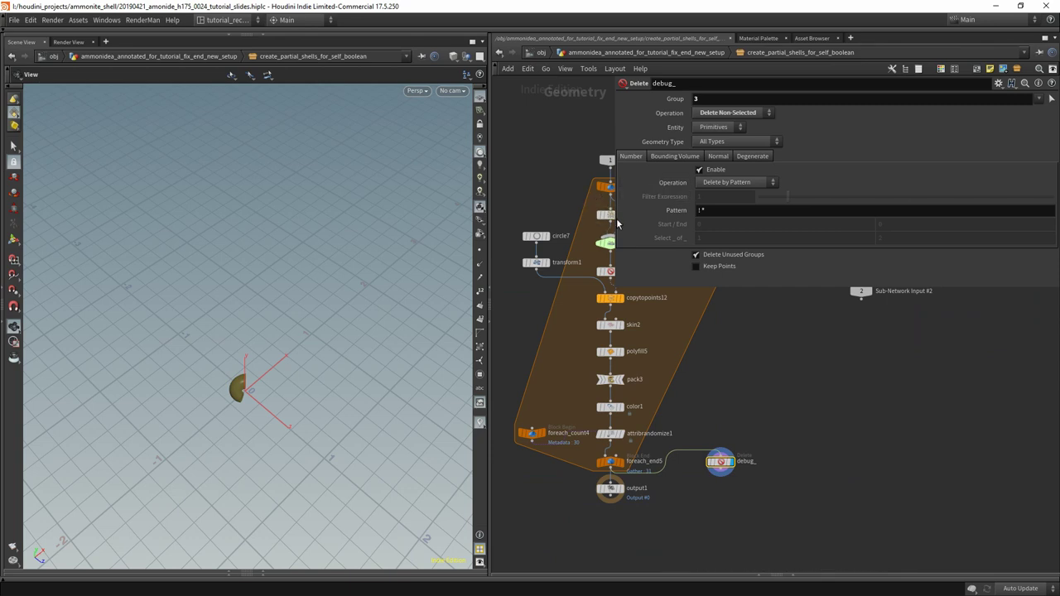
left_click_drag(615, 229, 835, 228)
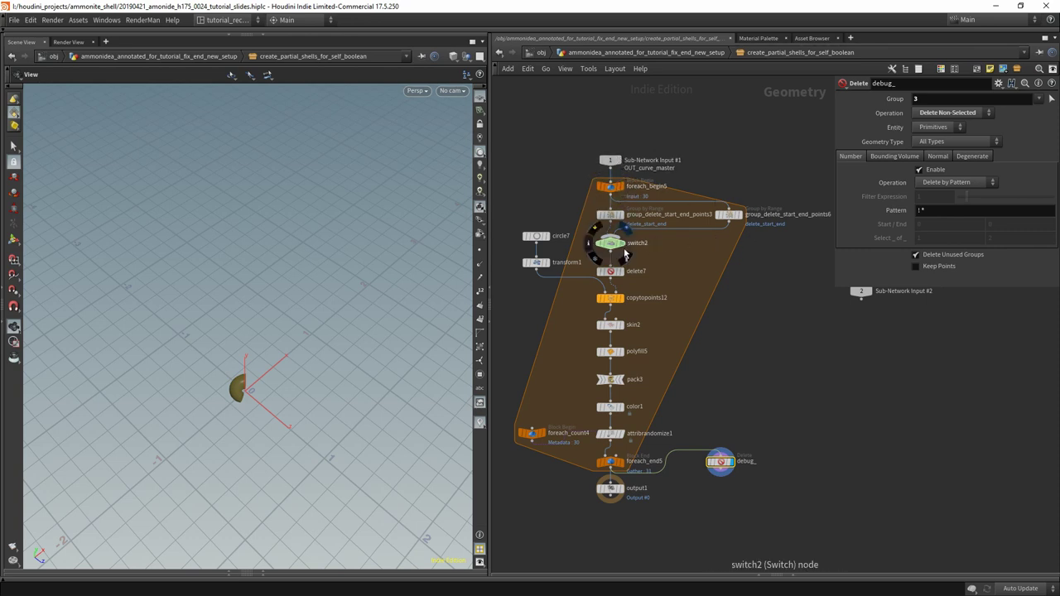
left_click(729, 217)
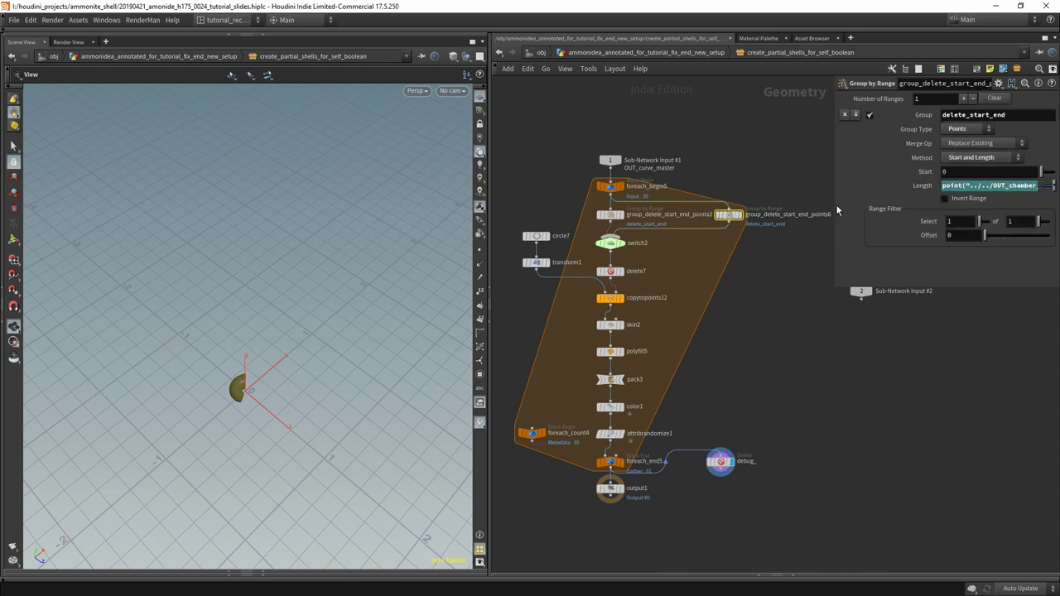
left_click_drag(837, 212, 692, 221)
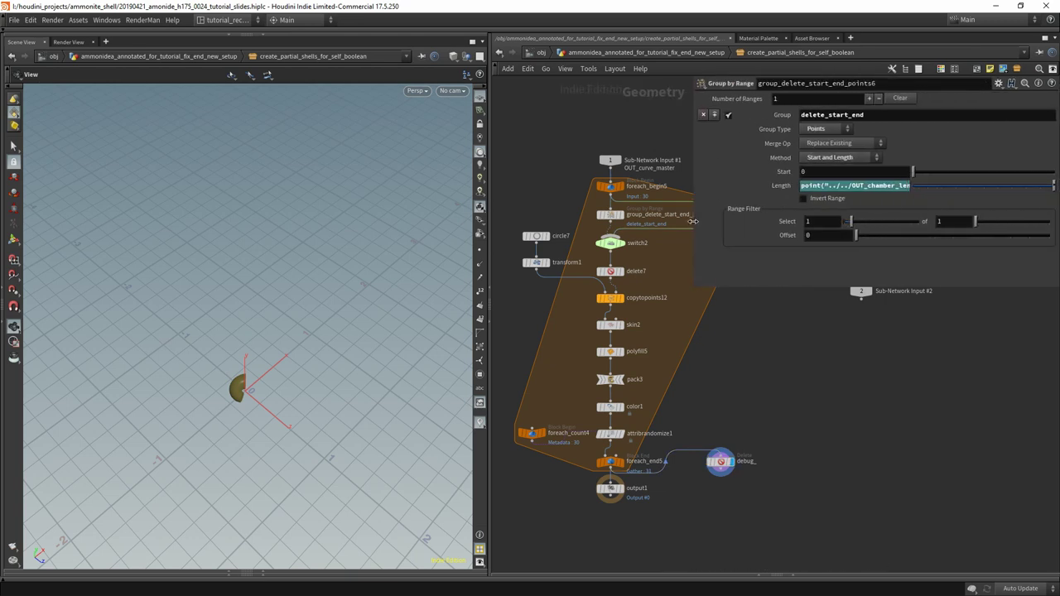
left_click(781, 186)
left_click(782, 188)
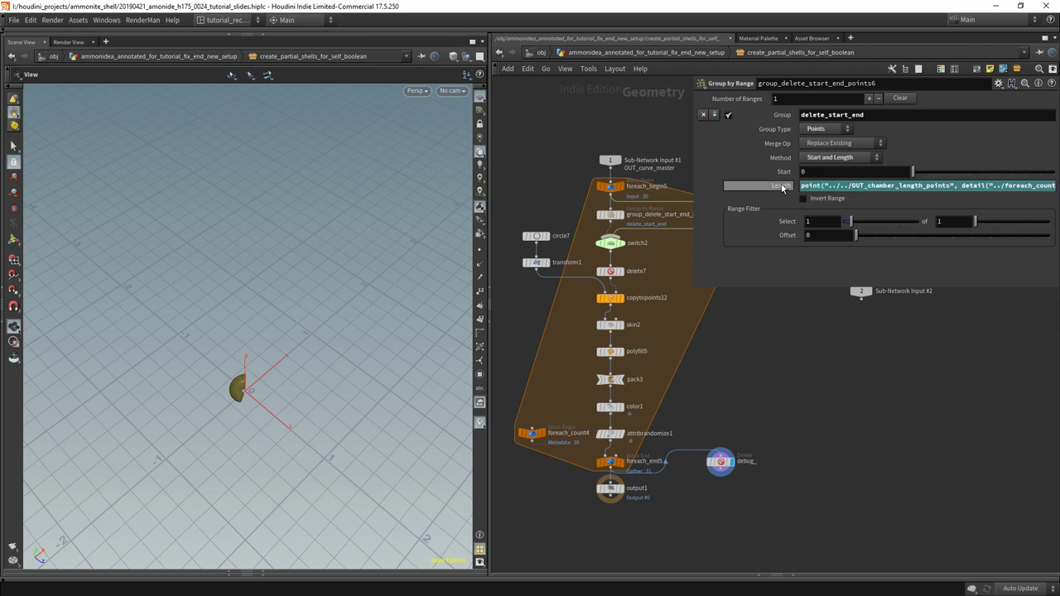
middle_click(782, 187)
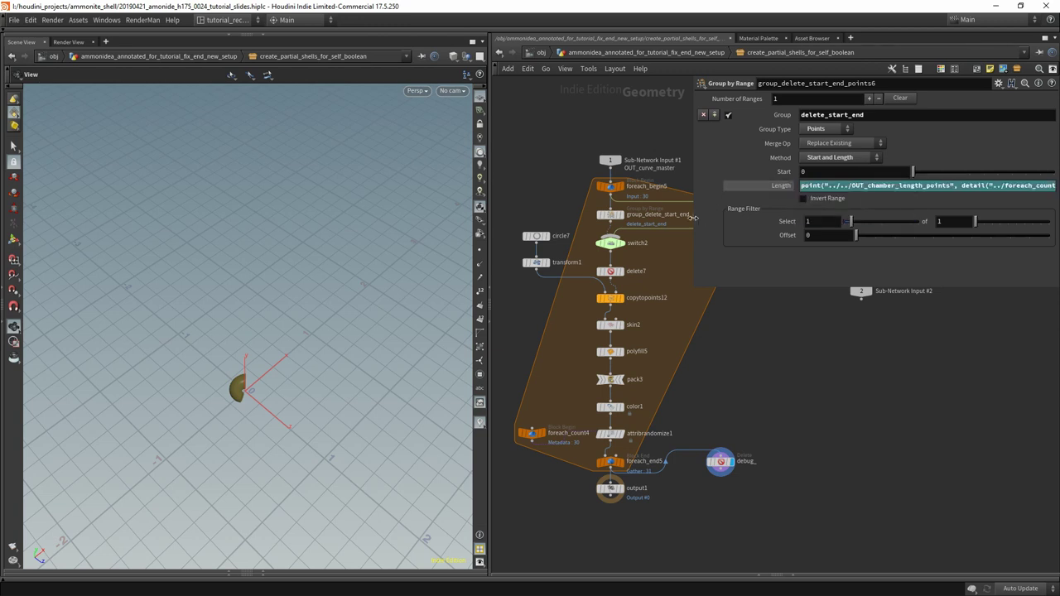
left_click_drag(693, 217, 836, 246)
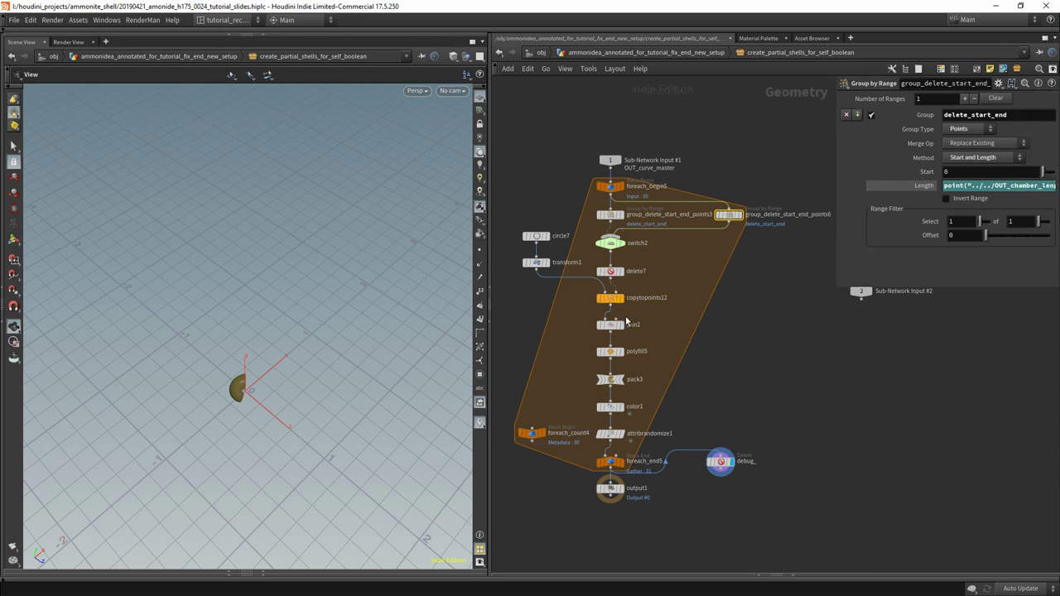
Display skin2 and then output1, and return to the parent ammonite network.
mouse_move(623, 334)
left_click(624, 330)
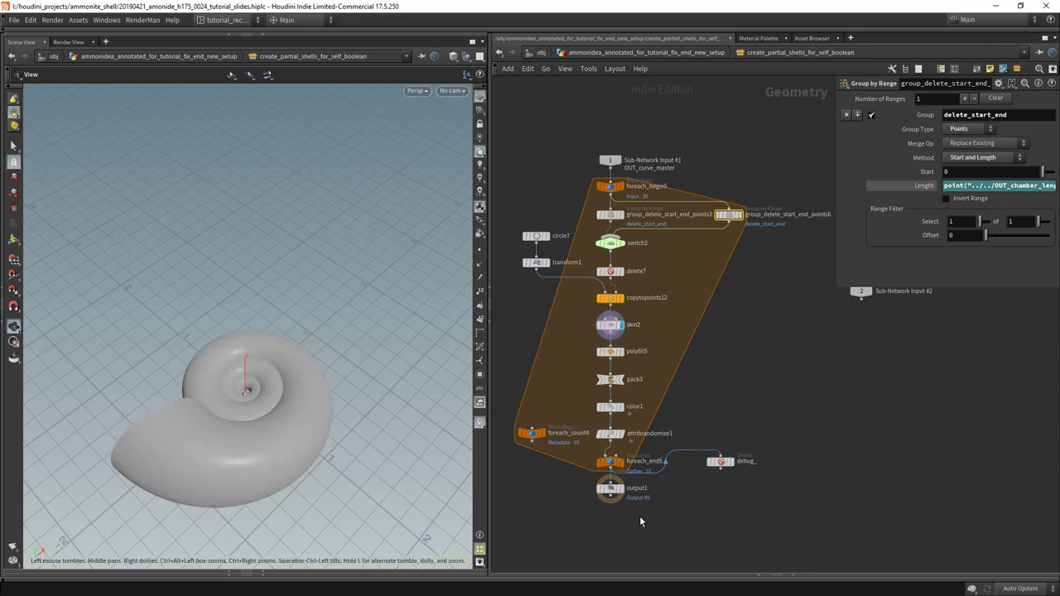
left_click(623, 494)
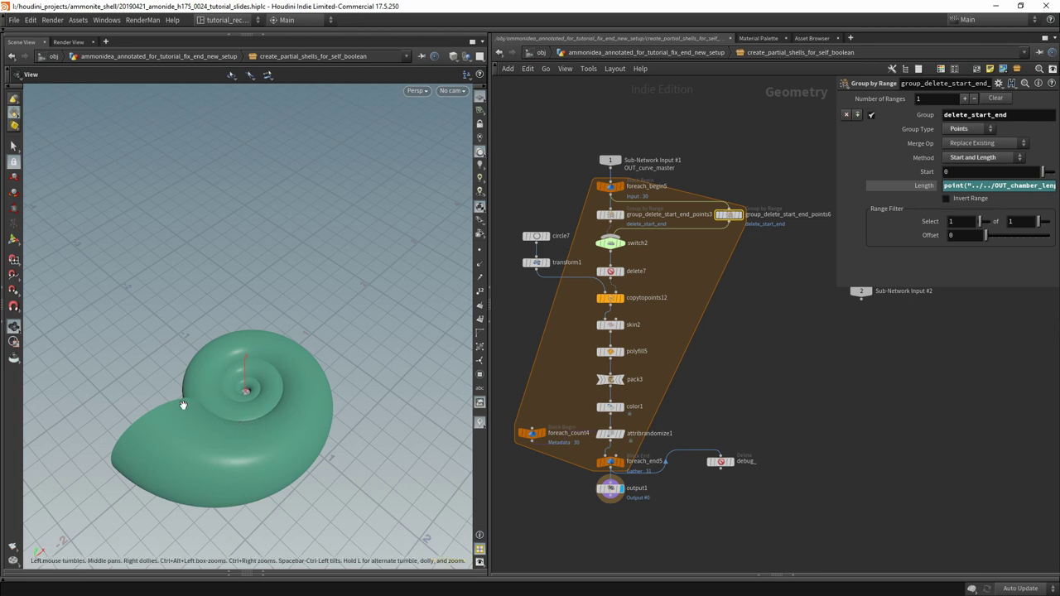
left_click(667, 53)
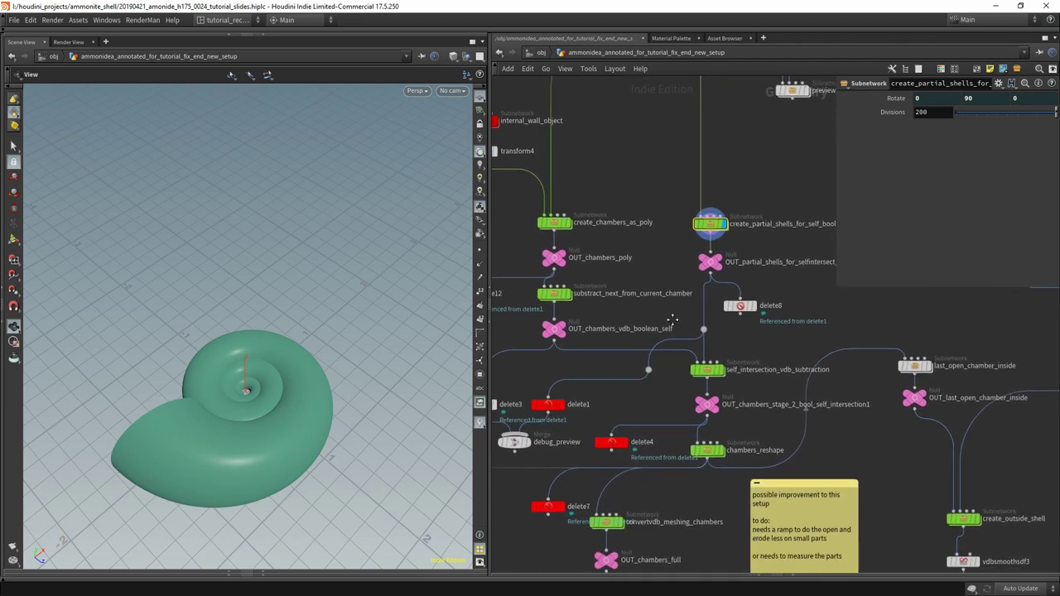
Enter the self_intersection_vdb_subtraction subnetwork.
mouse_move(711, 364)
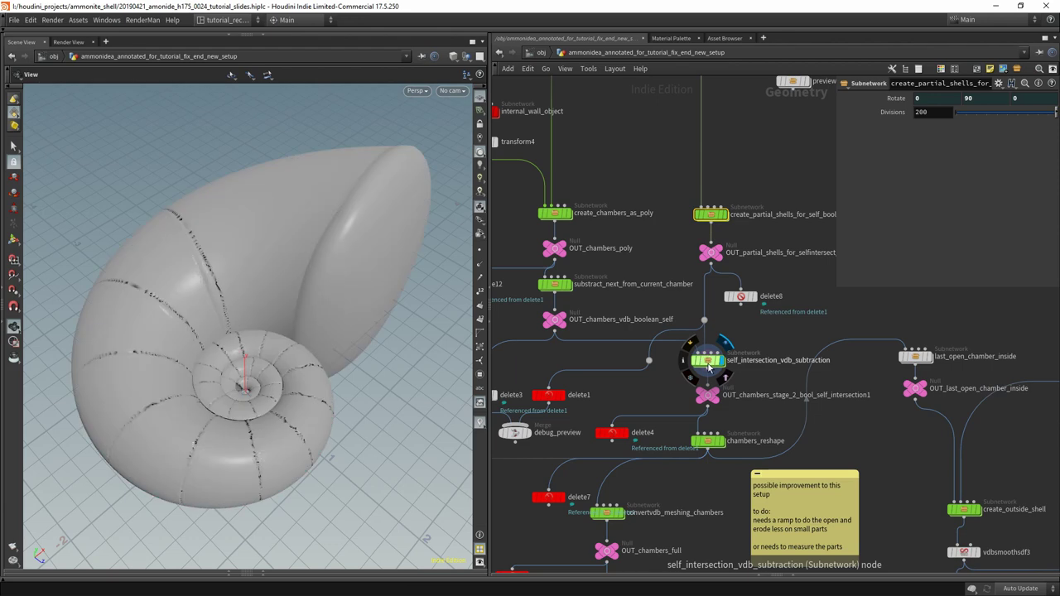
left_click(708, 368)
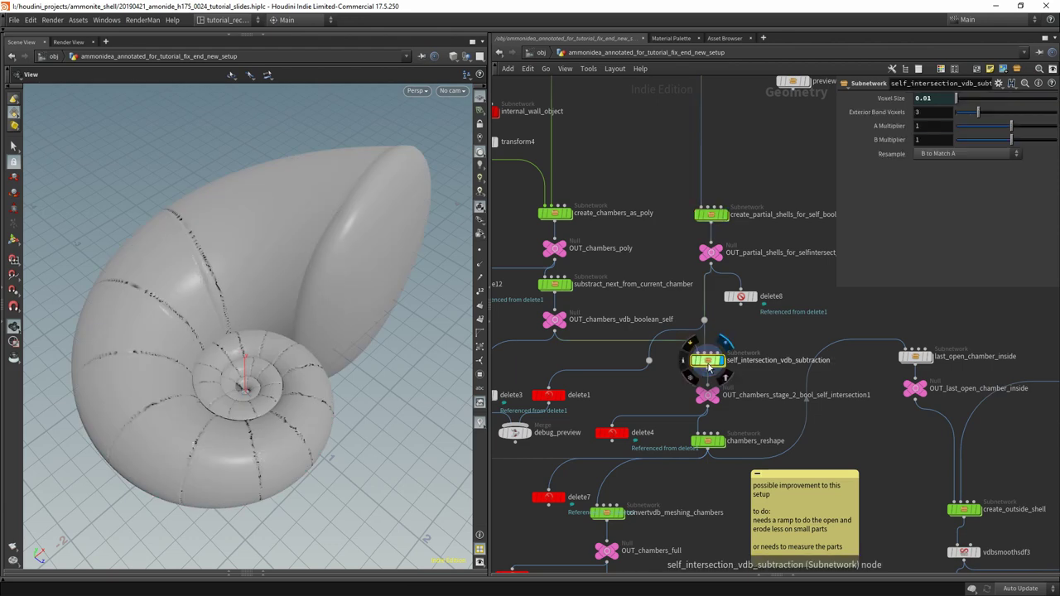
double_click(709, 366)
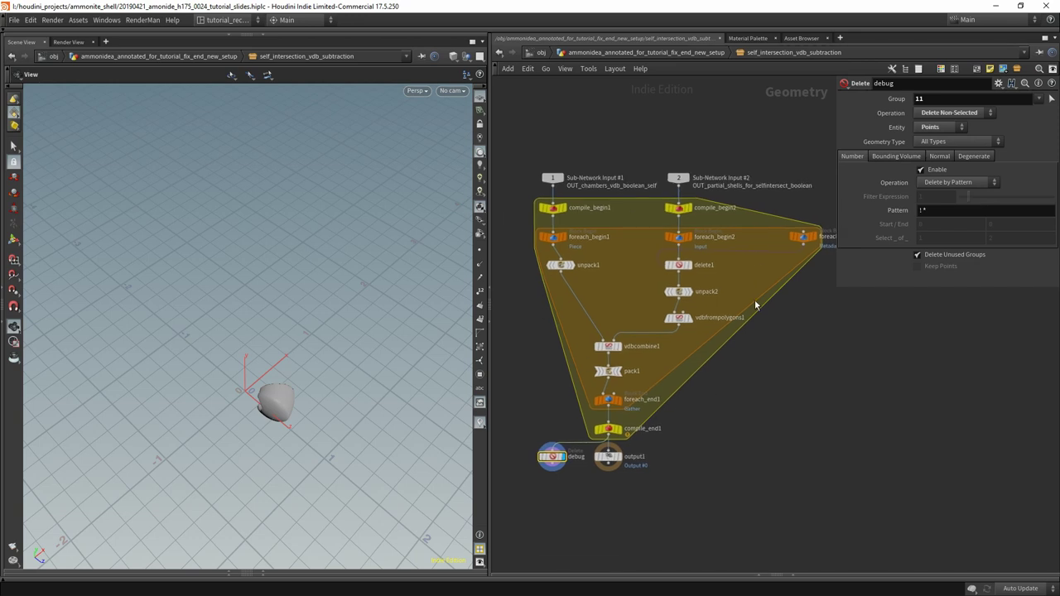
Delete compile_end1, compile_begin1 and compile_begin2, and wire Sub-Network Input #2 into foreach_begin2.
left_click(605, 434)
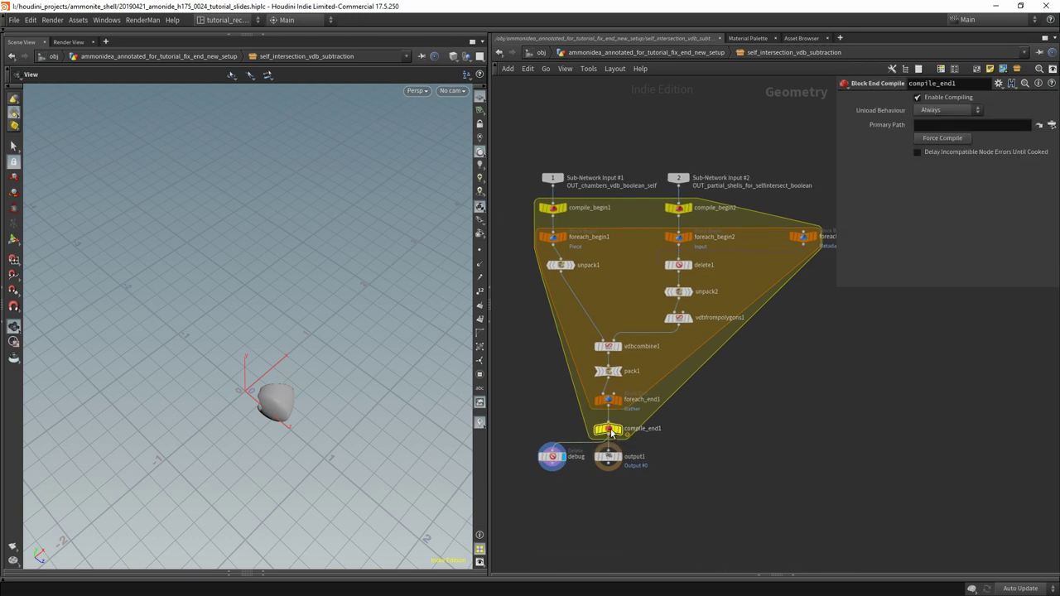
key("Delete")
left_click(552, 207)
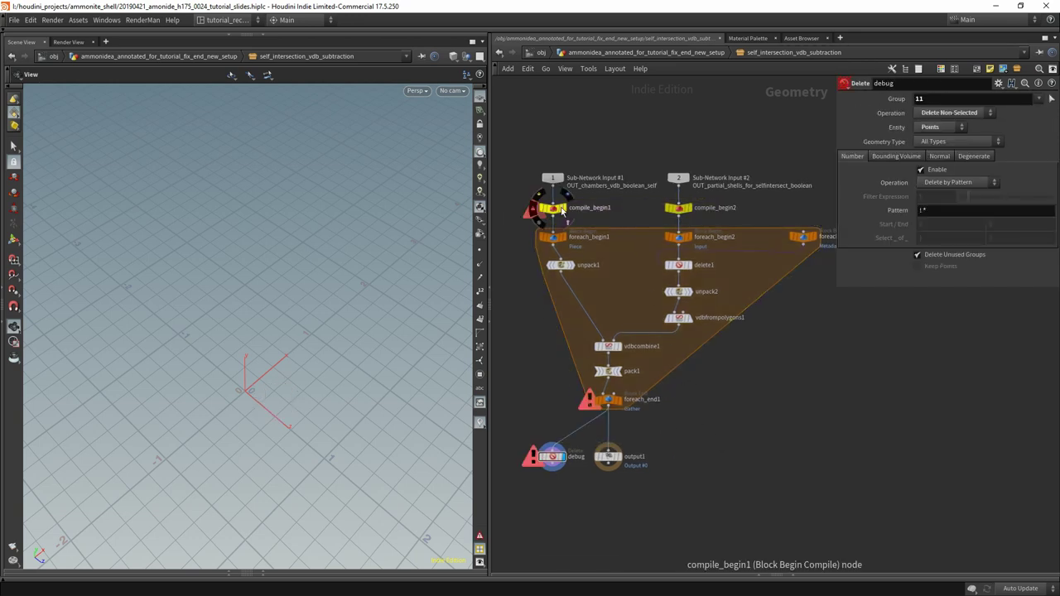
key("Delete")
left_click(681, 210)
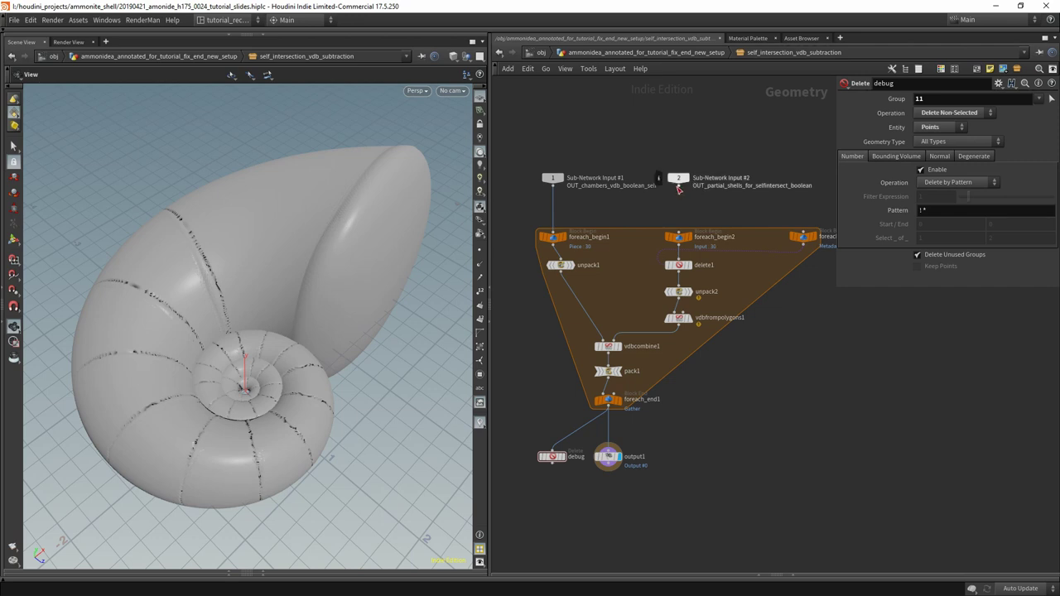
left_click_drag(678, 186, 679, 235)
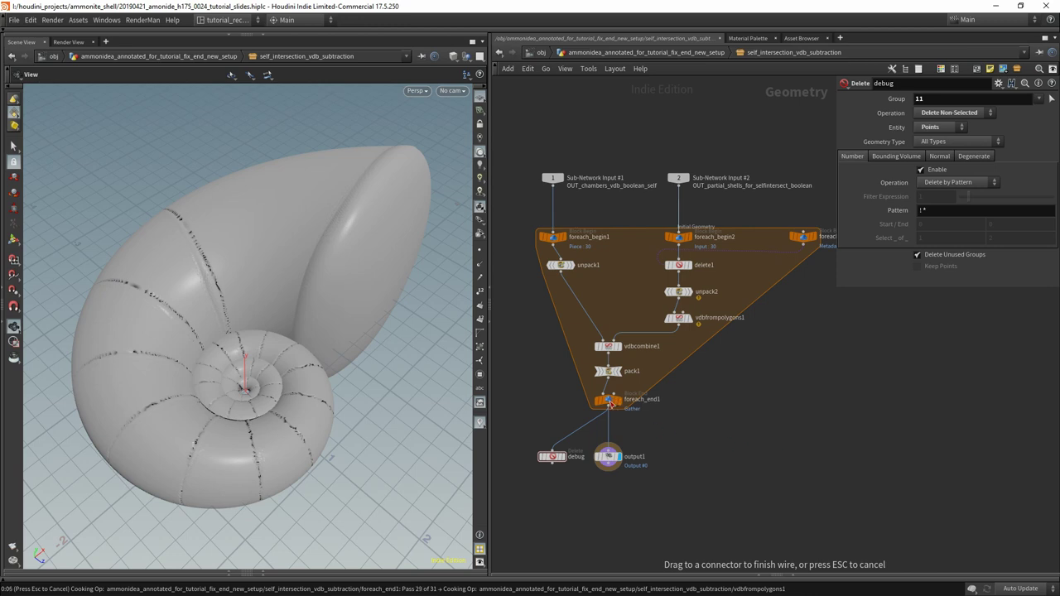
Enable Single Pass on foreach_end1 and scrub the pass number to 29.
left_click(609, 400)
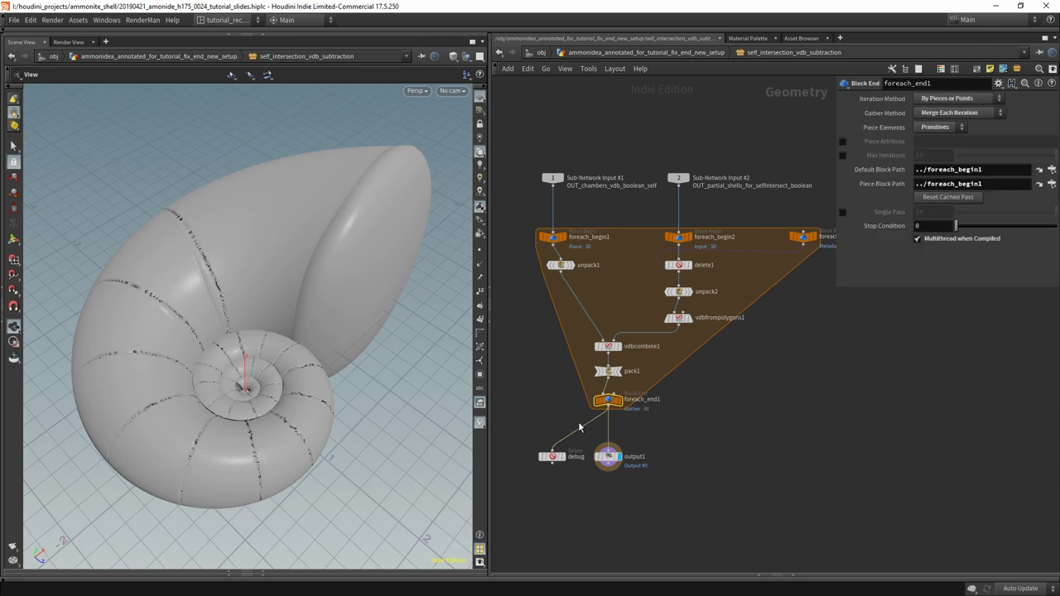
left_click(844, 212)
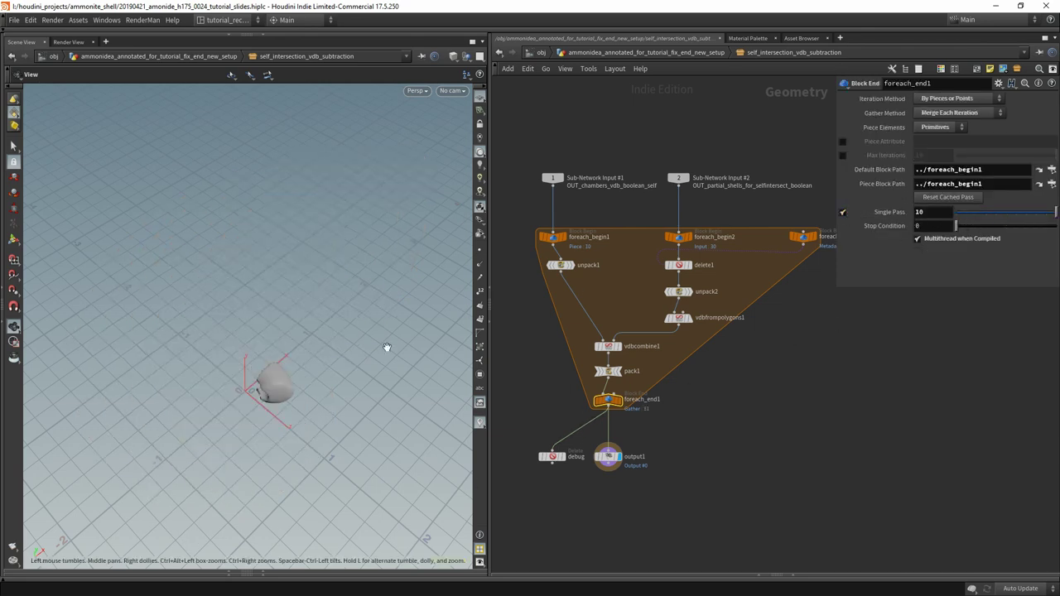
left_click(931, 213)
scroll(930, 213, "up", 11)
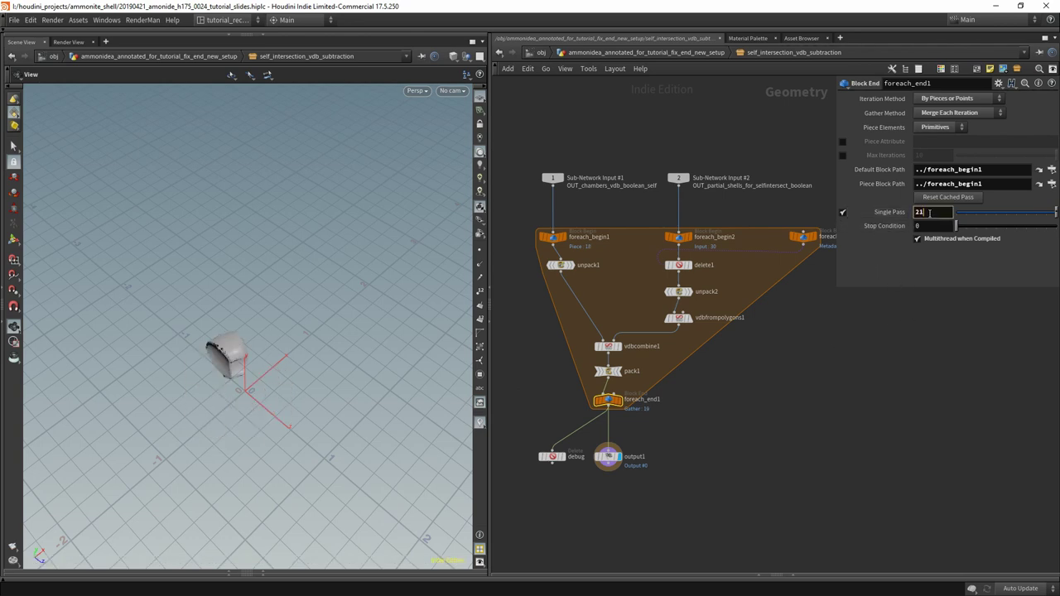
scroll(930, 213, "up", 8)
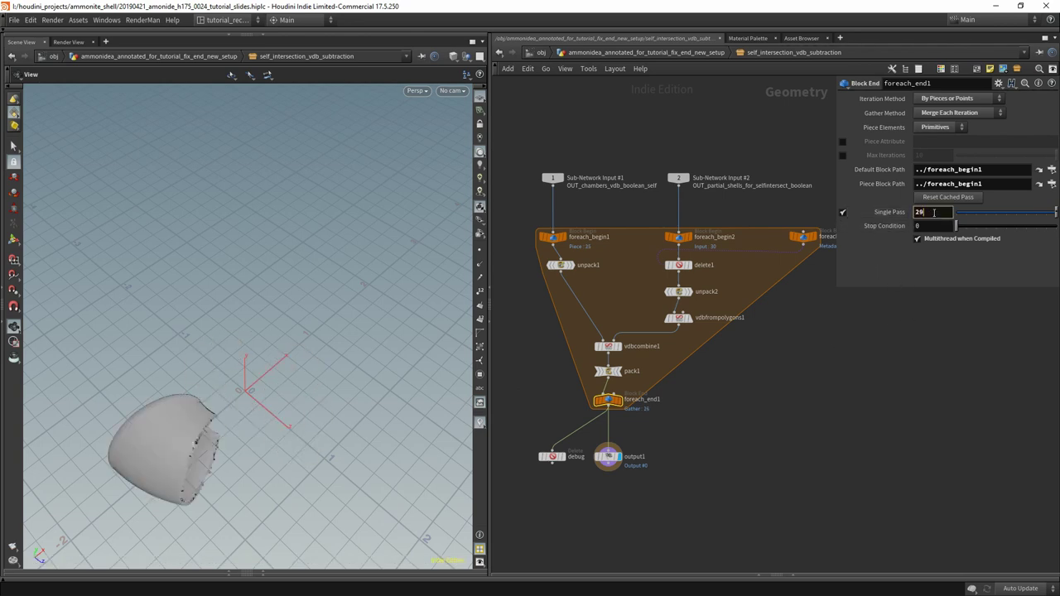
scroll(934, 213, "up", 7)
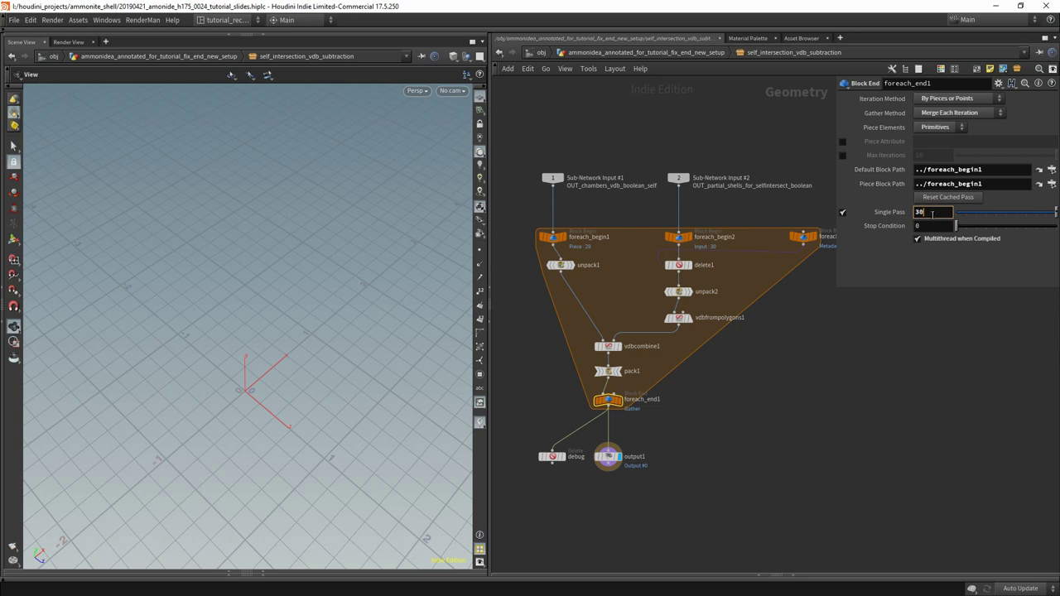
scroll(932, 213, "down", 5)
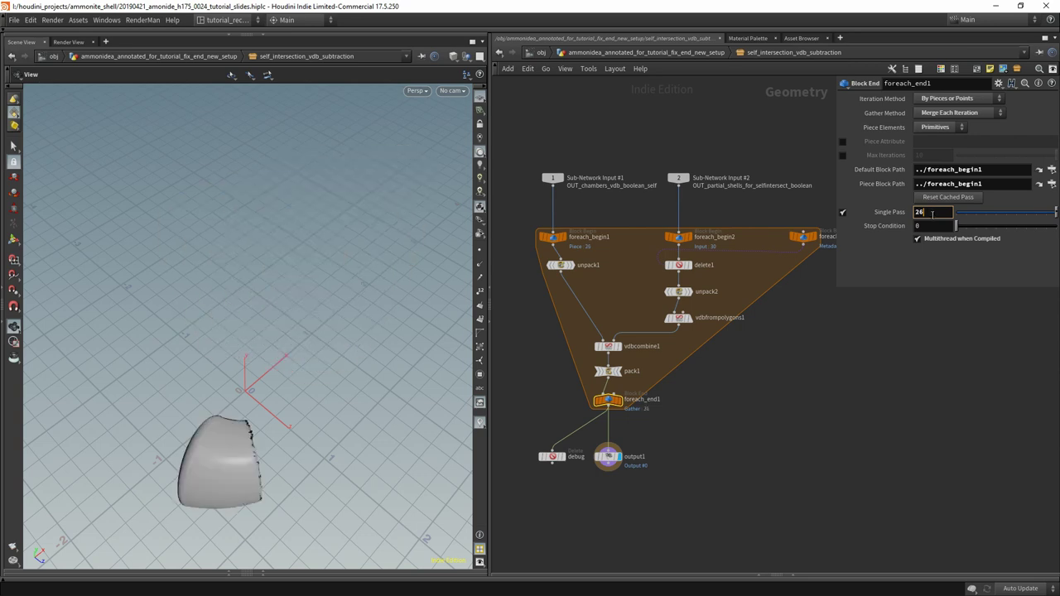
scroll(932, 214, "up", 1)
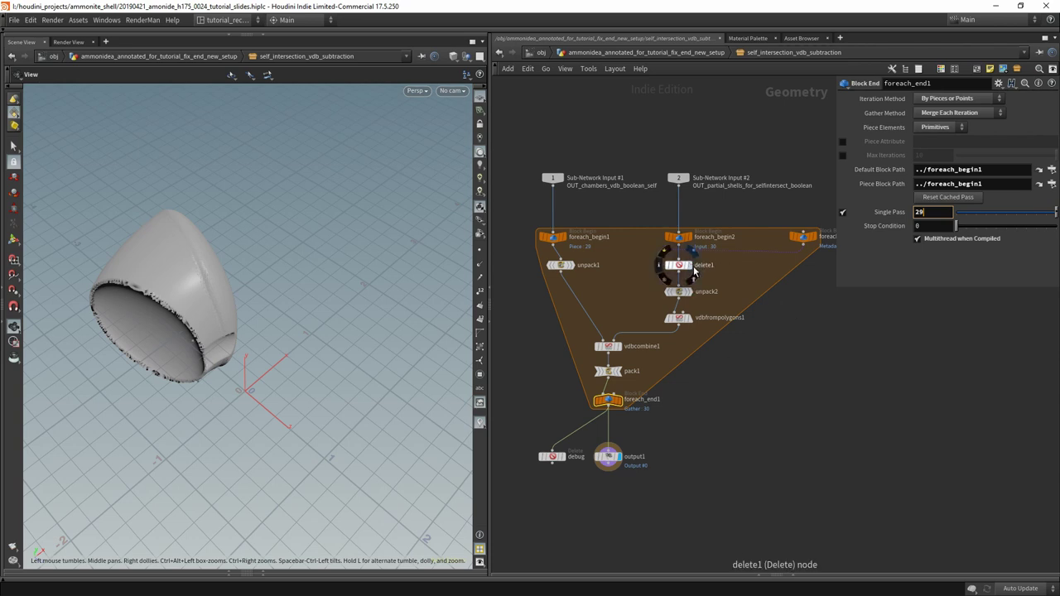
Compare delete1's full shell with unpack1's single piece by switching display flags.
left_click(691, 268)
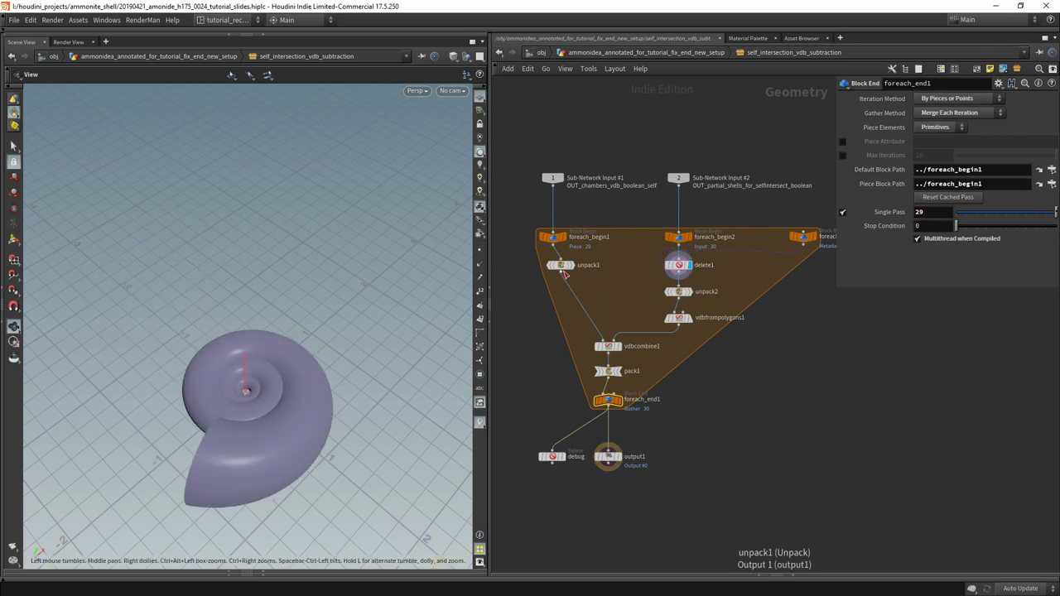
left_click(573, 279)
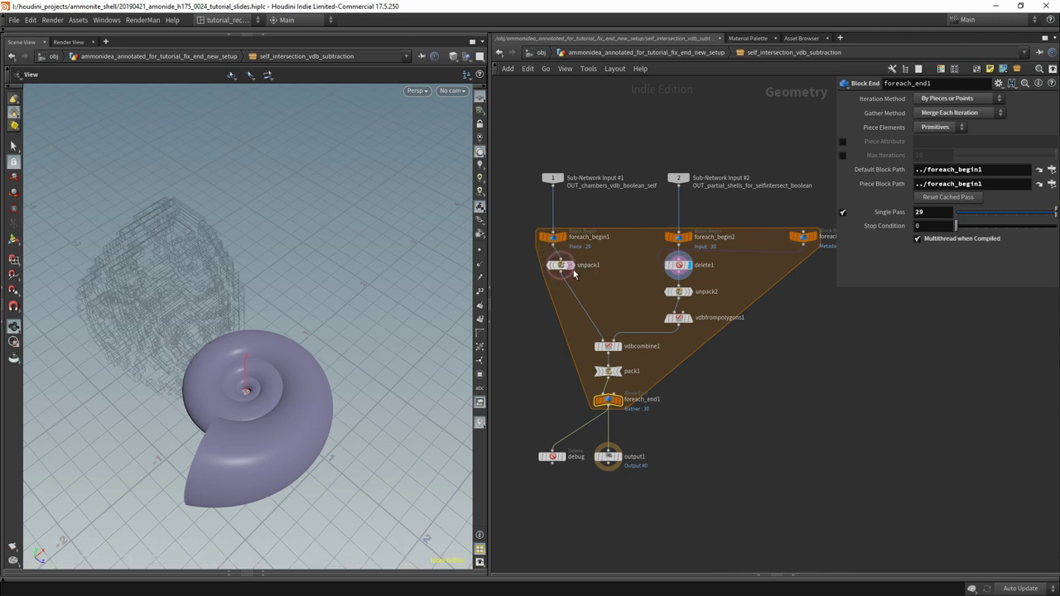
left_click(573, 266)
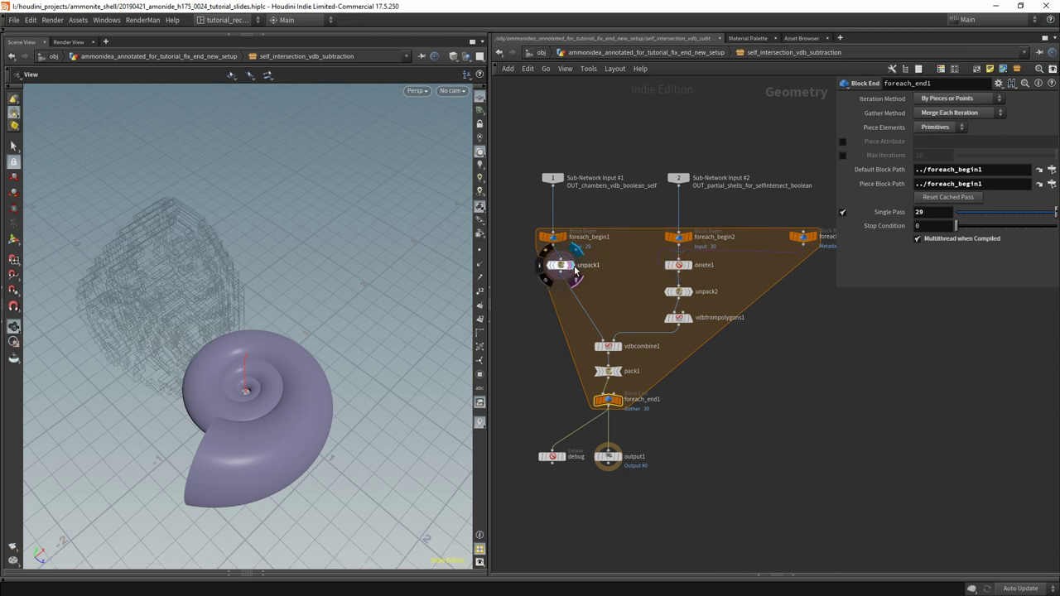
left_click(691, 267)
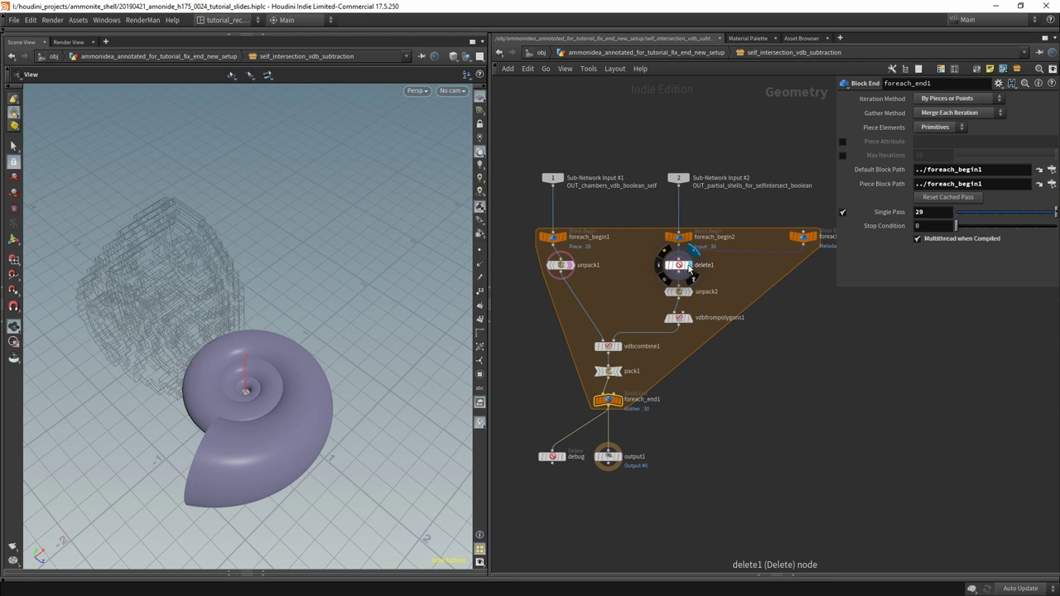
left_click(576, 267)
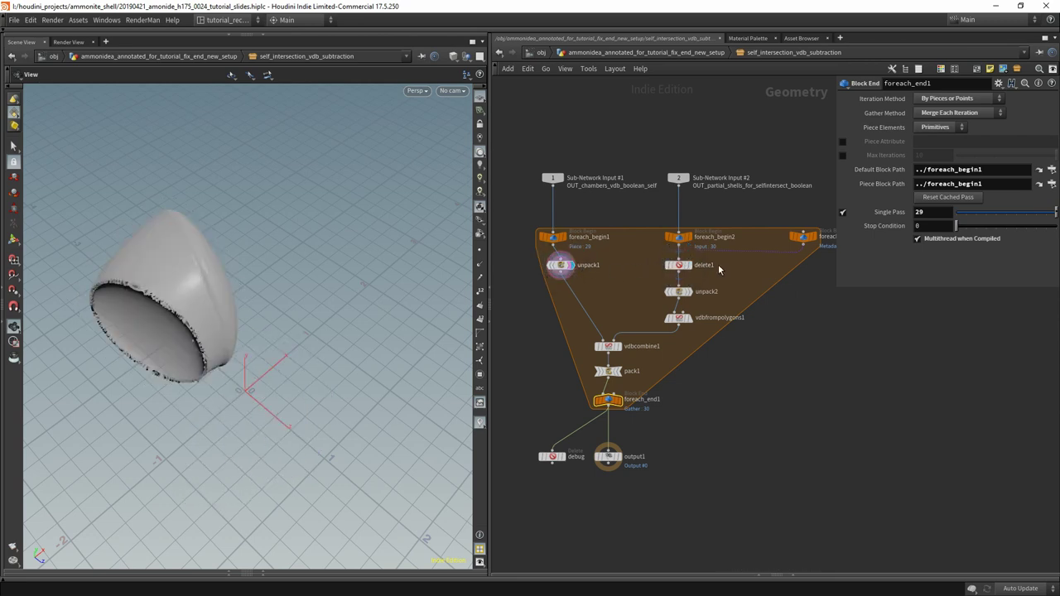
Template delete1 as a ghosted reference and set foreach_end1's Single Pass to 27.
mouse_move(687, 269)
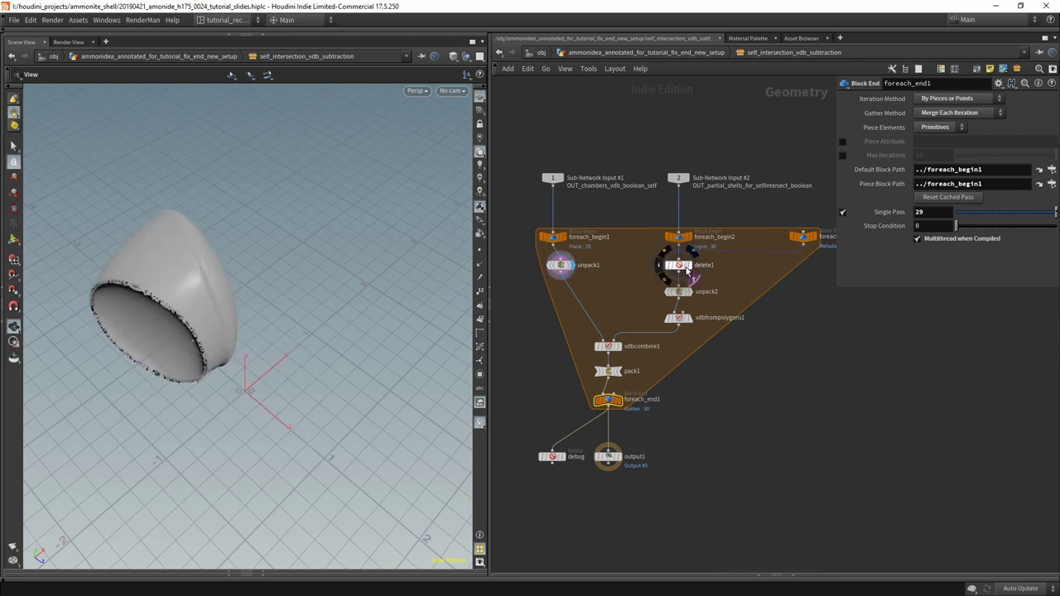
left_click(663, 267)
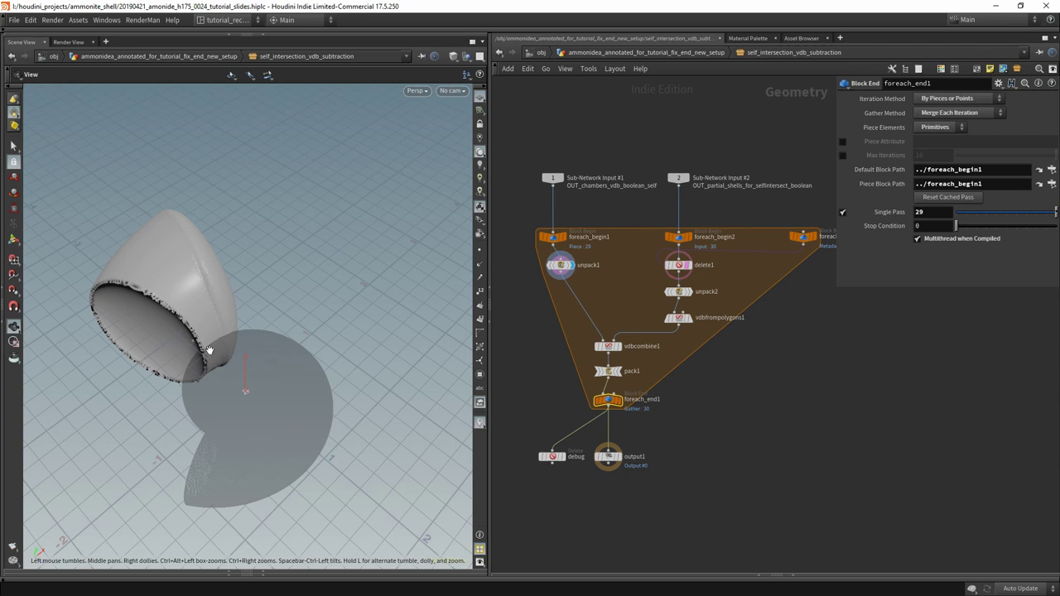
left_click(603, 402)
left_click(935, 212)
Display foreach_end1, adjust its Single Pass to 28, and show vdbcombine1's SDF Difference settings.
left_click(621, 406)
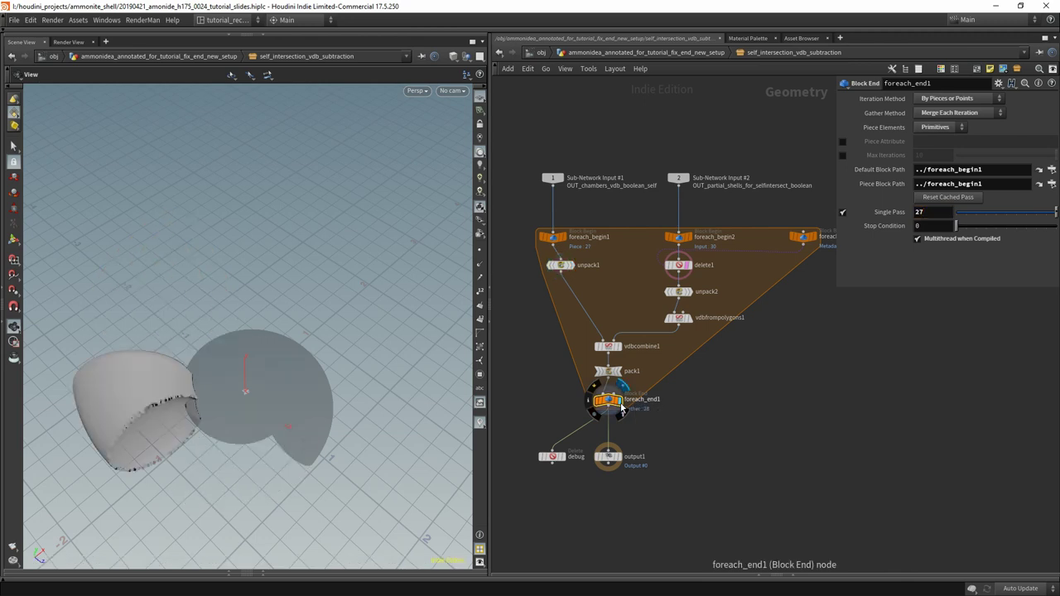
left_click(935, 213)
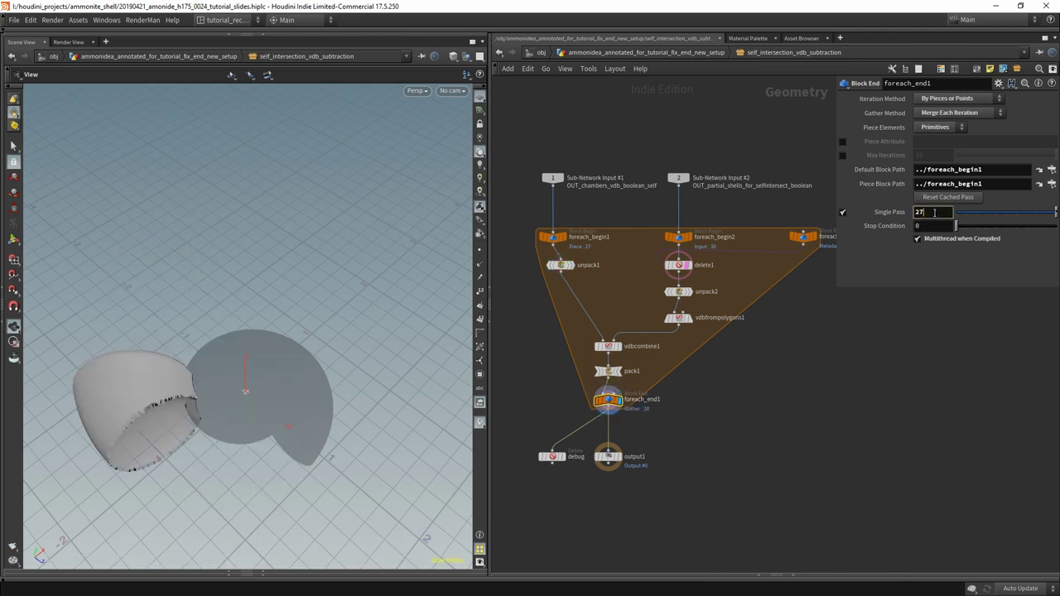
key("Return")
key("Return")
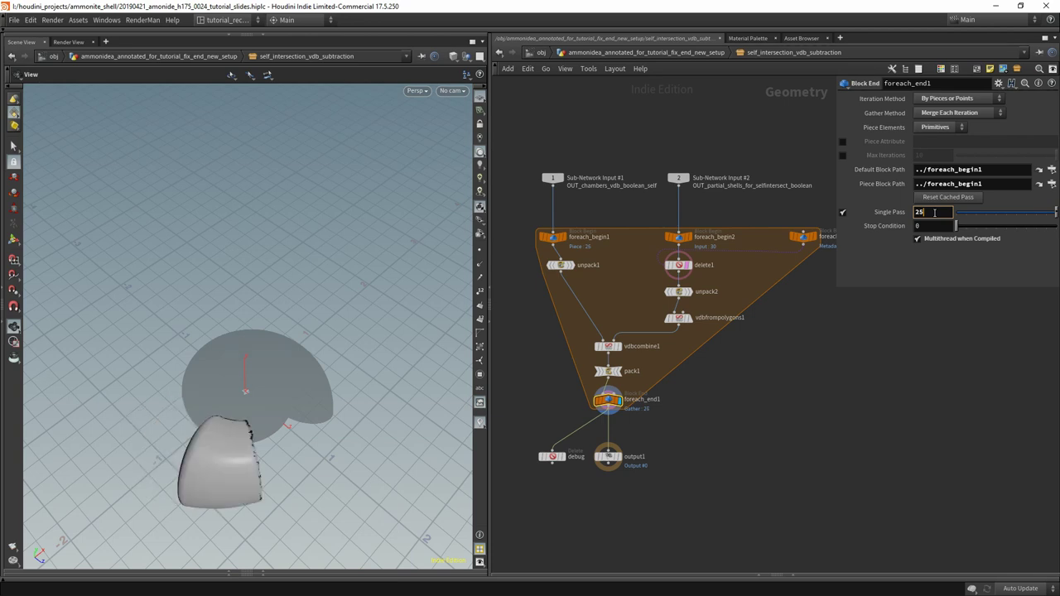
key("Return")
scroll(934, 212, "down", 1)
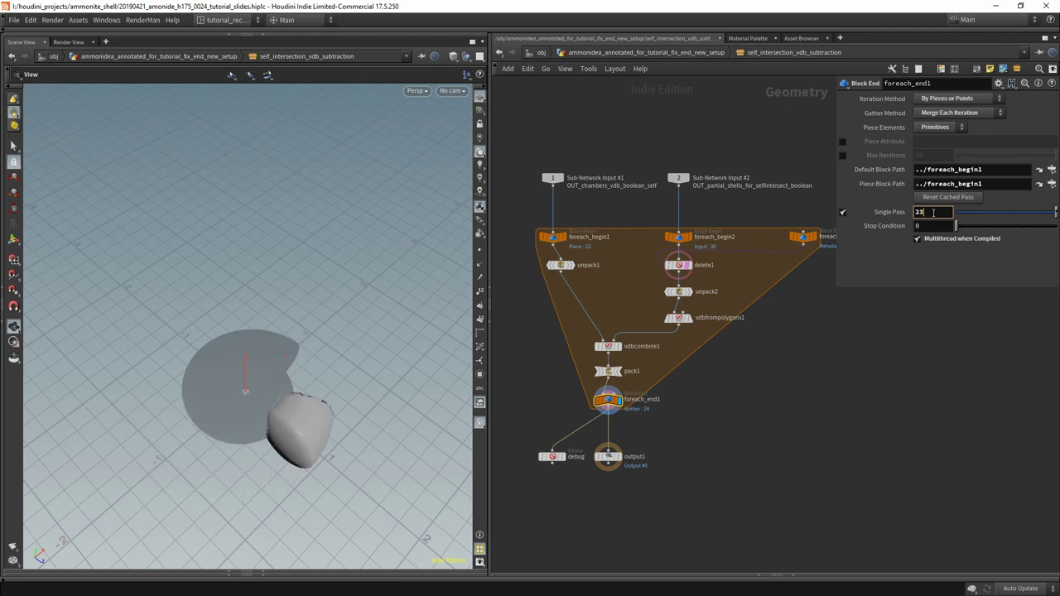
scroll(934, 212, "up", 3)
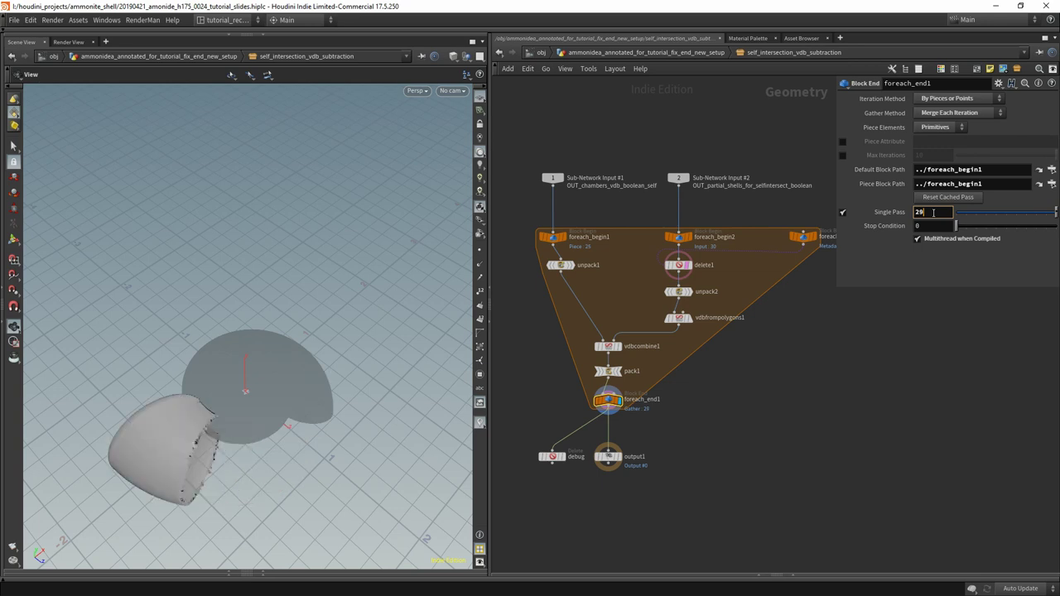
scroll(934, 212, "up", 4)
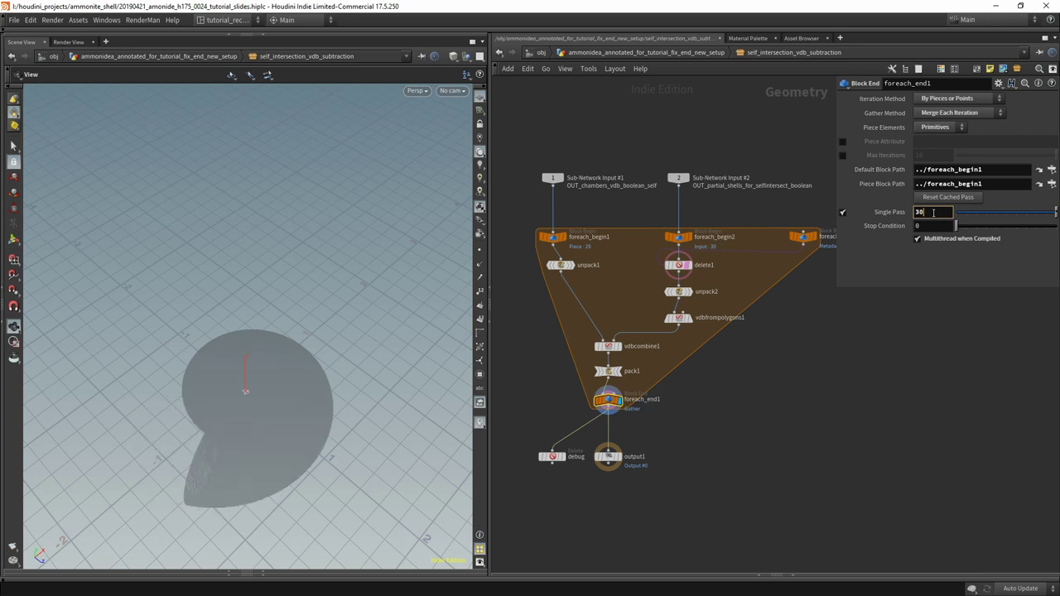
scroll(933, 212, "down", 2)
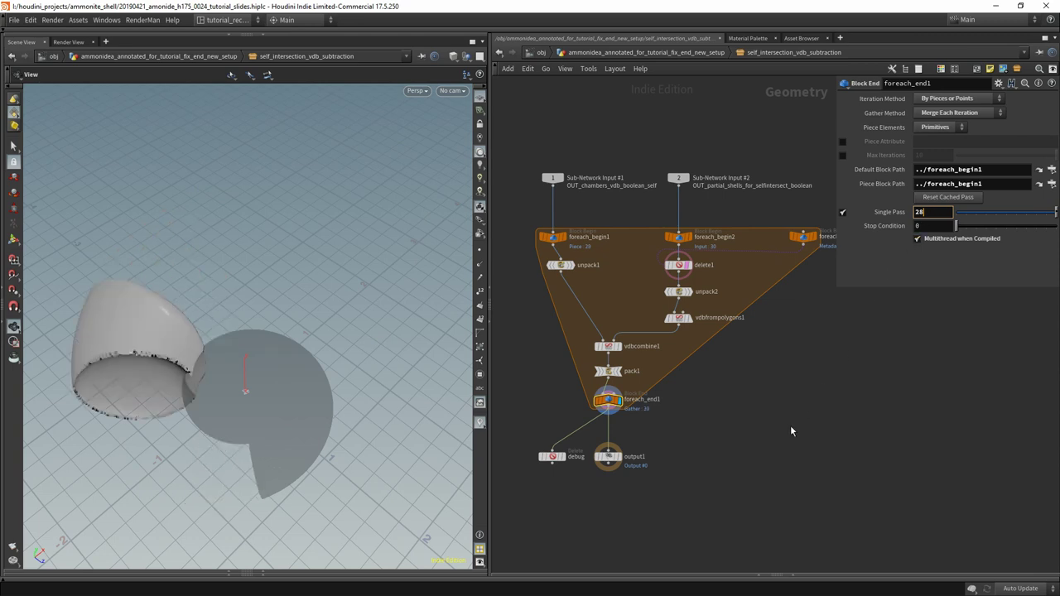
left_click(610, 347)
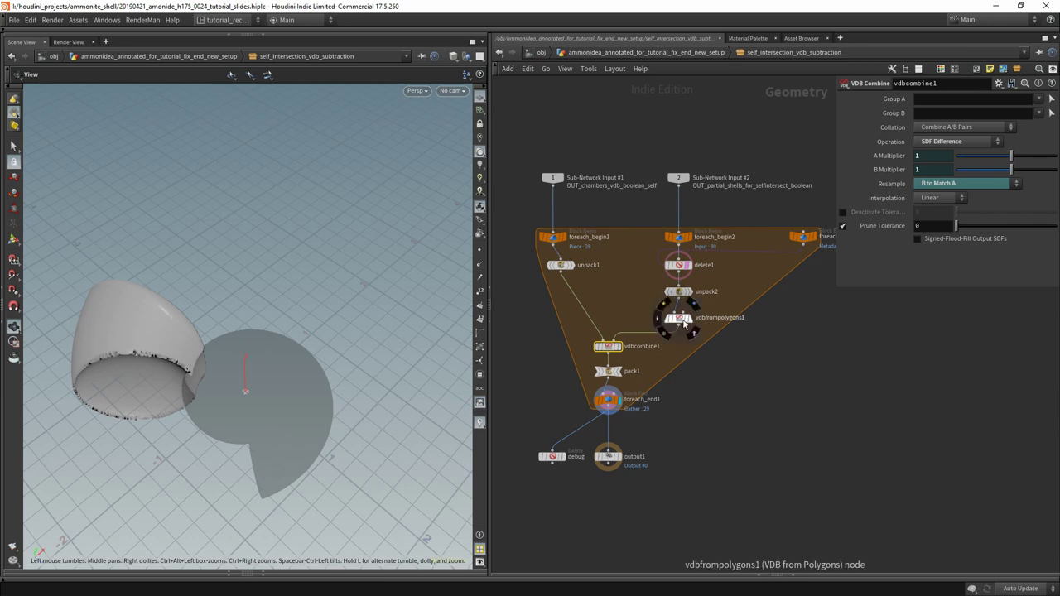
left_click(694, 304)
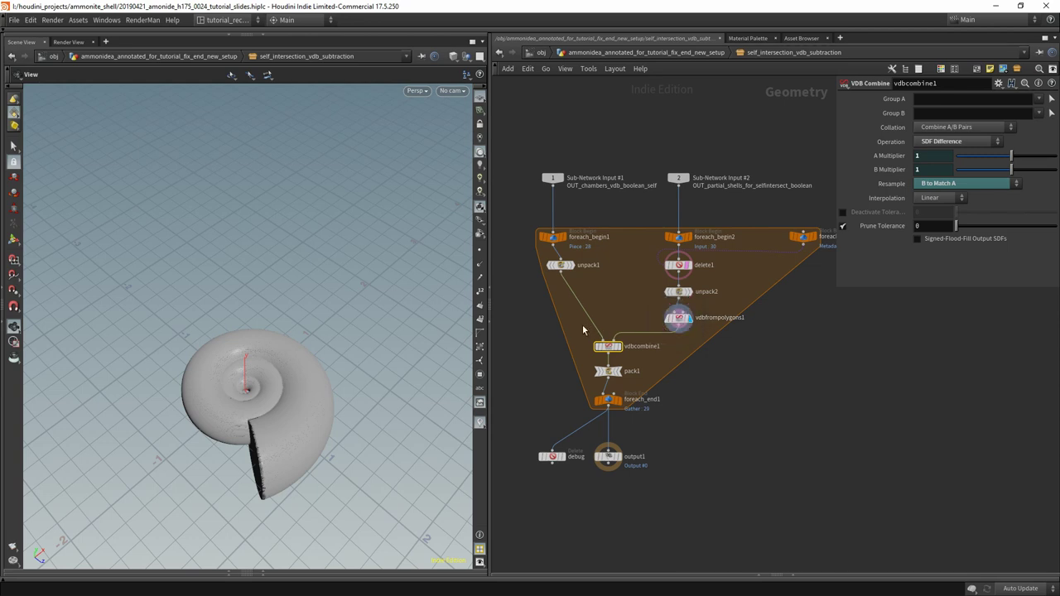
left_click(573, 272)
left_click(561, 265)
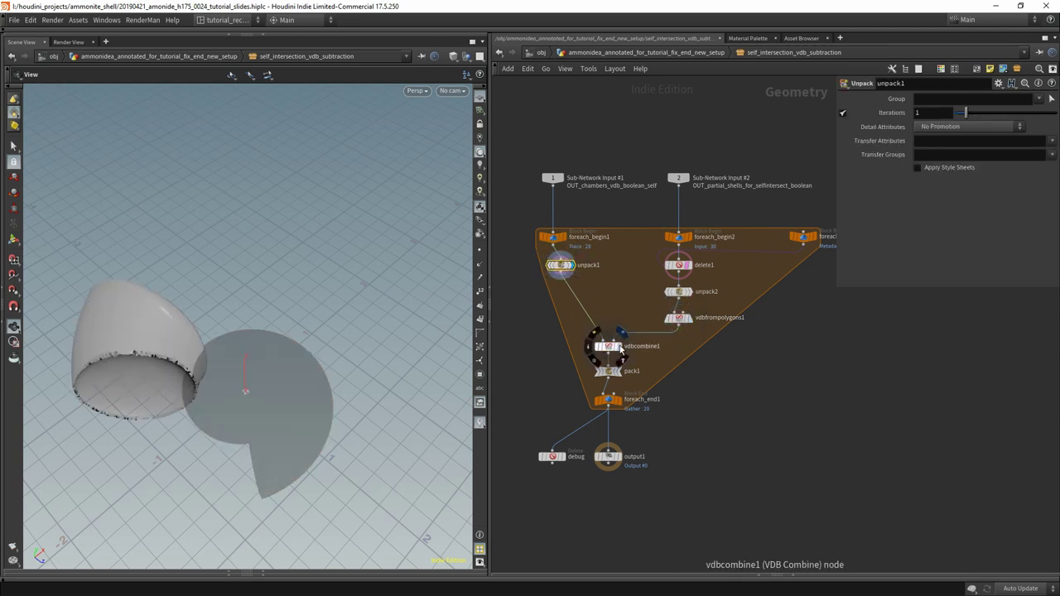
left_click(609, 347)
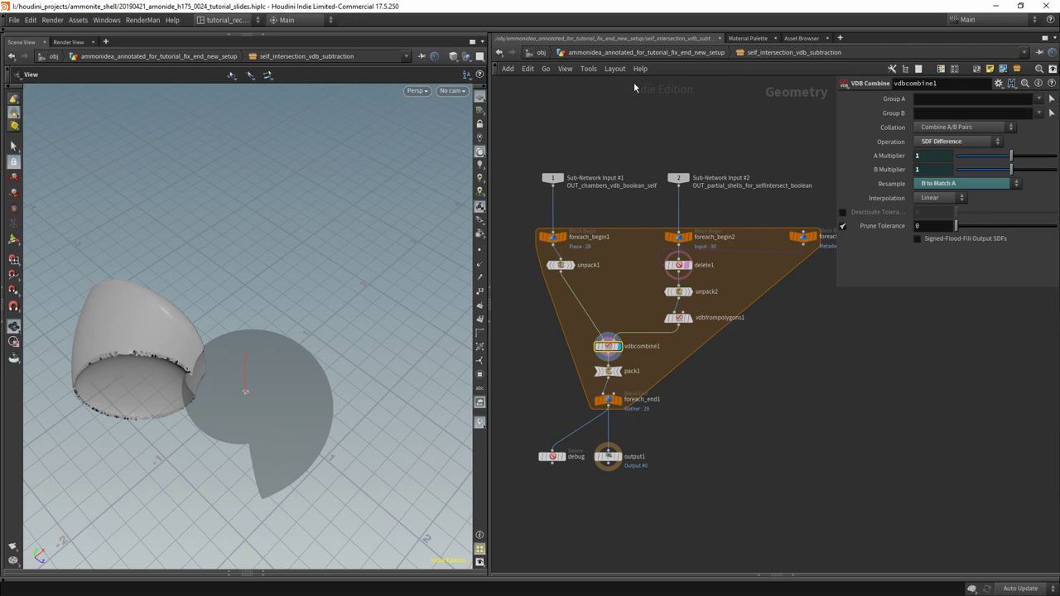
Go up to the ammonite network and peek inside chambers_reshape before returning.
left_click(613, 53)
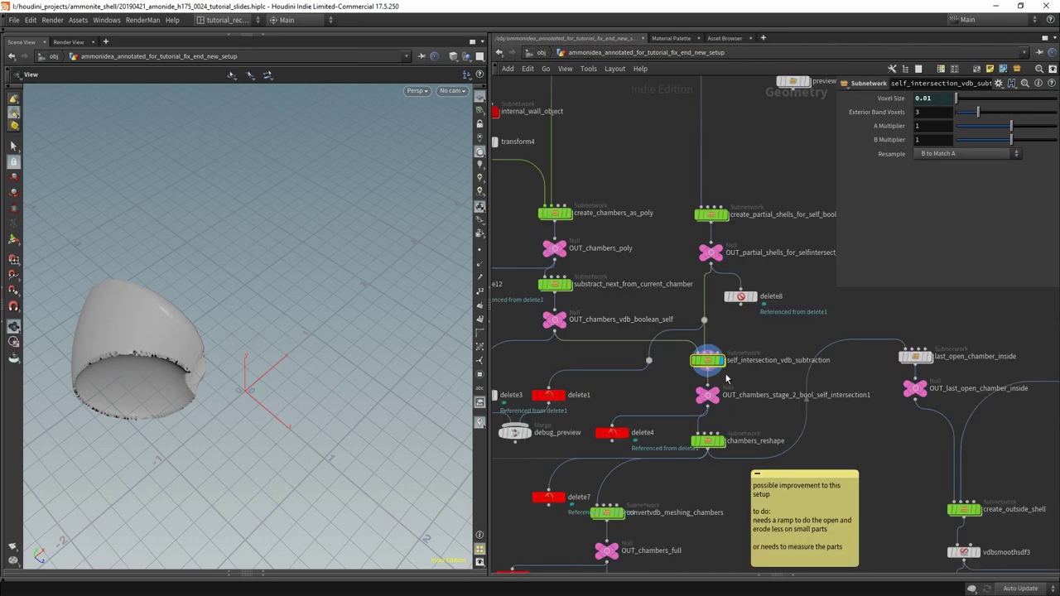
middle_click_drag(746, 406, 752, 262)
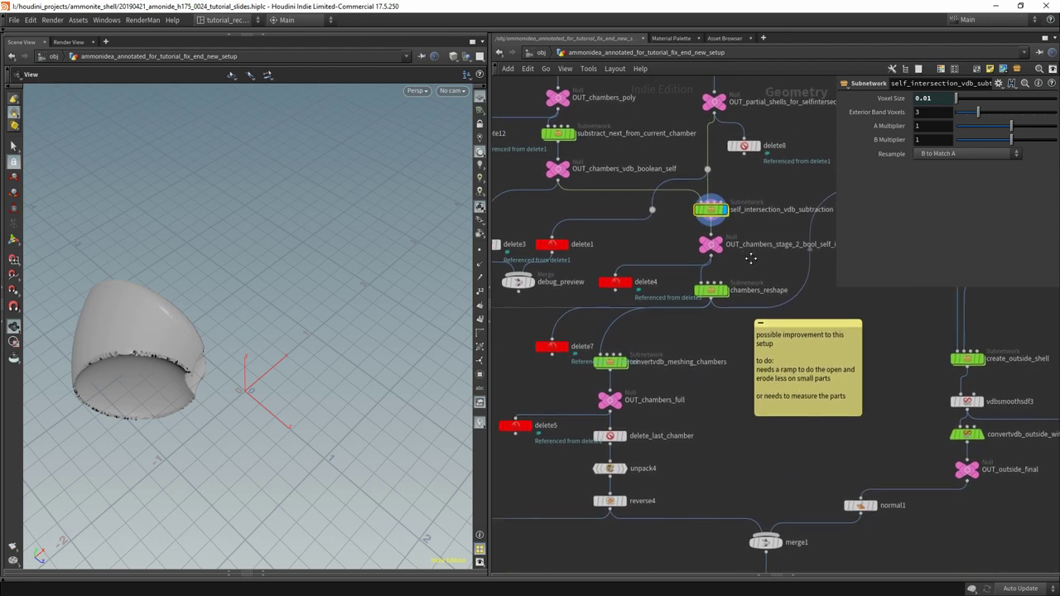
double_click(710, 289)
middle_click_drag(738, 288, 670, 307)
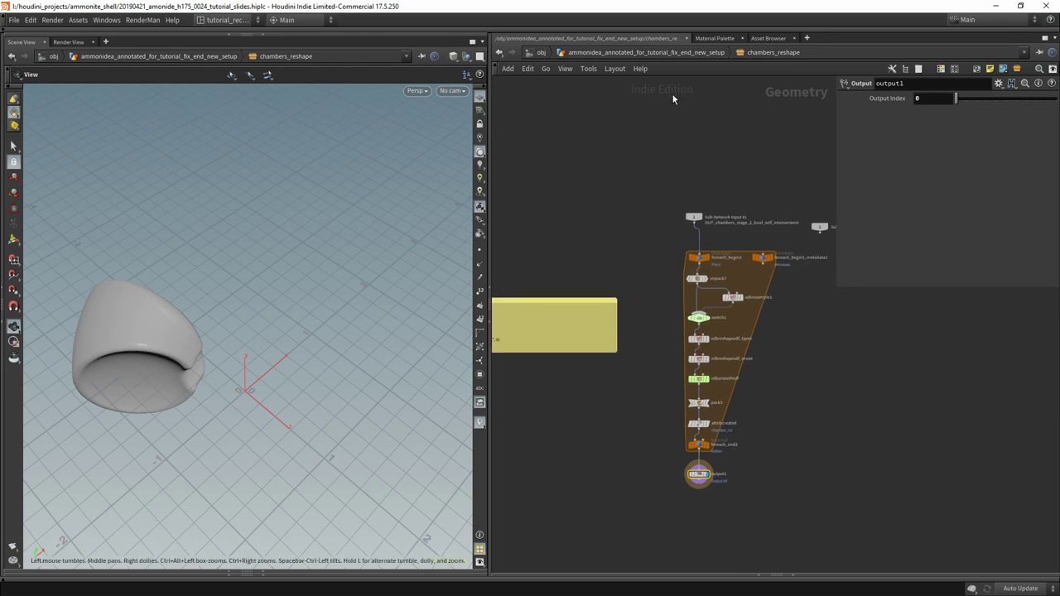
left_click(657, 54)
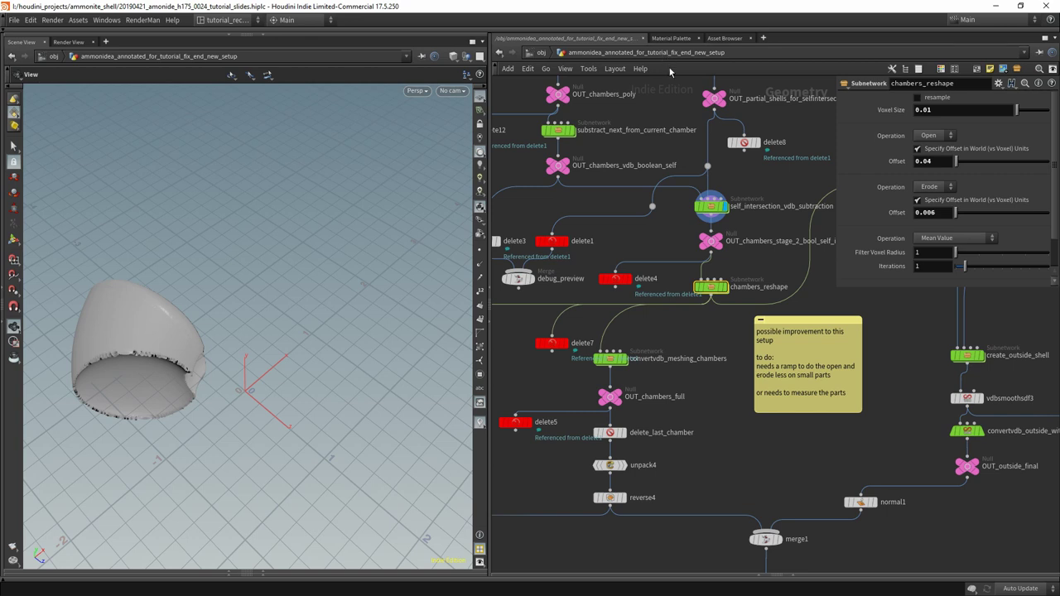
Check foreach_end1 inside self_intersection_vdb_subtraction, then return to the parent network.
left_click(711, 208)
double_click(710, 209)
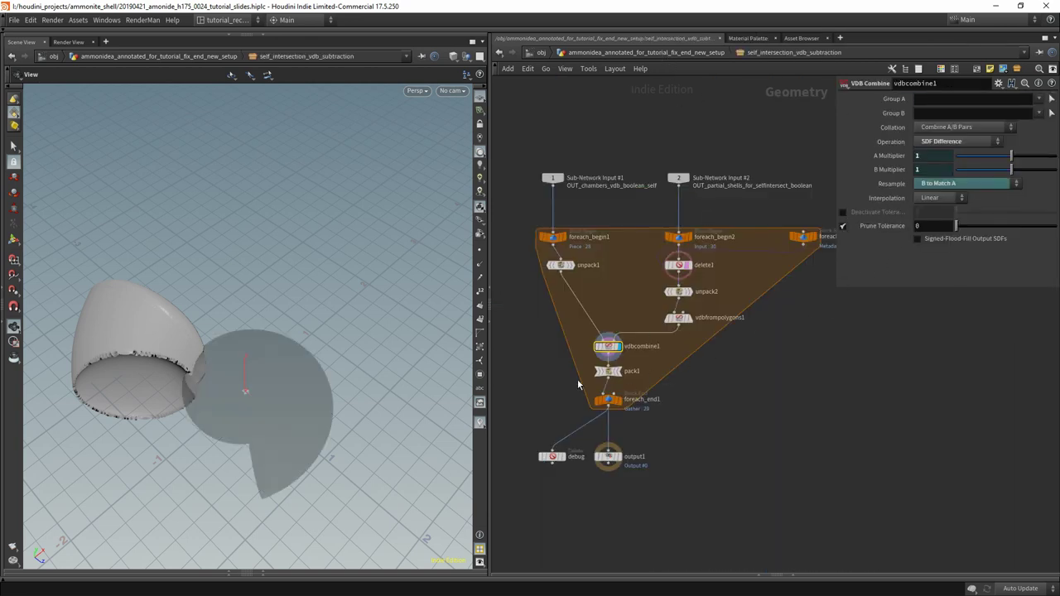
left_click(609, 401)
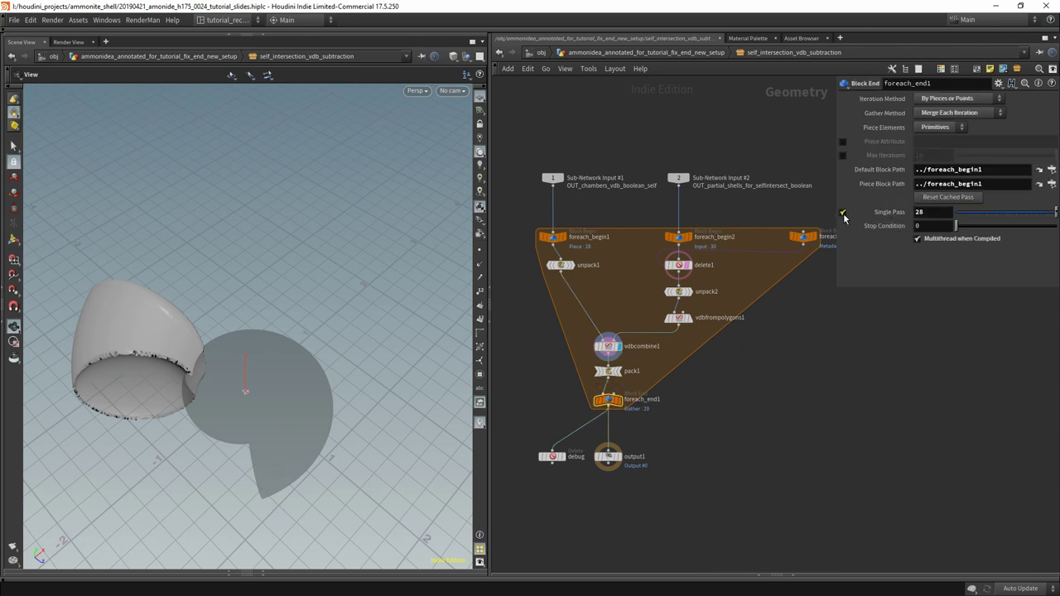
left_click(618, 53)
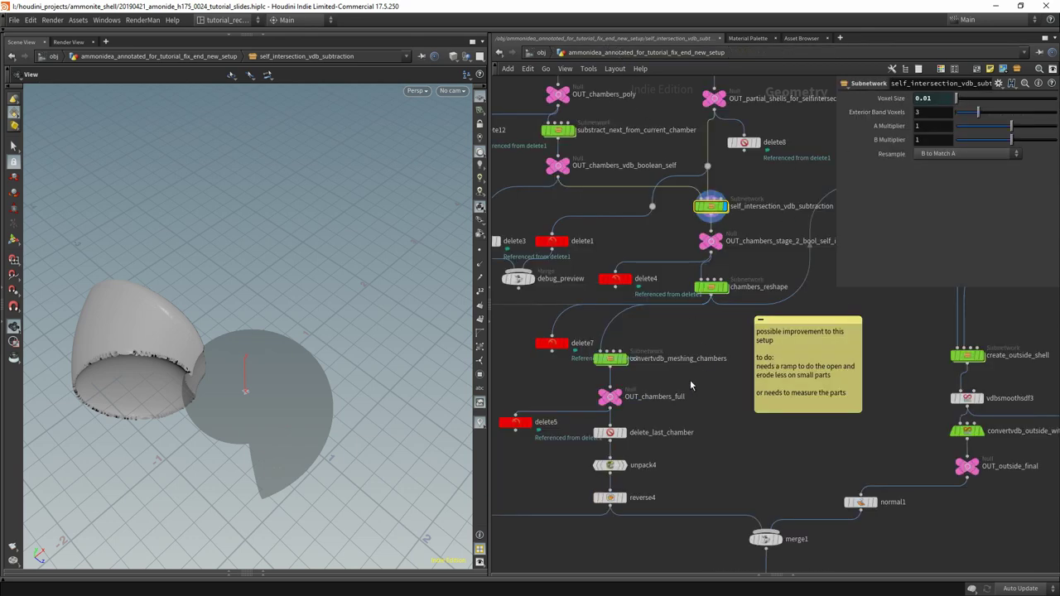
Enter chambers_reshape past the error message and display vdbreshapesdf_Open's output.
left_click(712, 288)
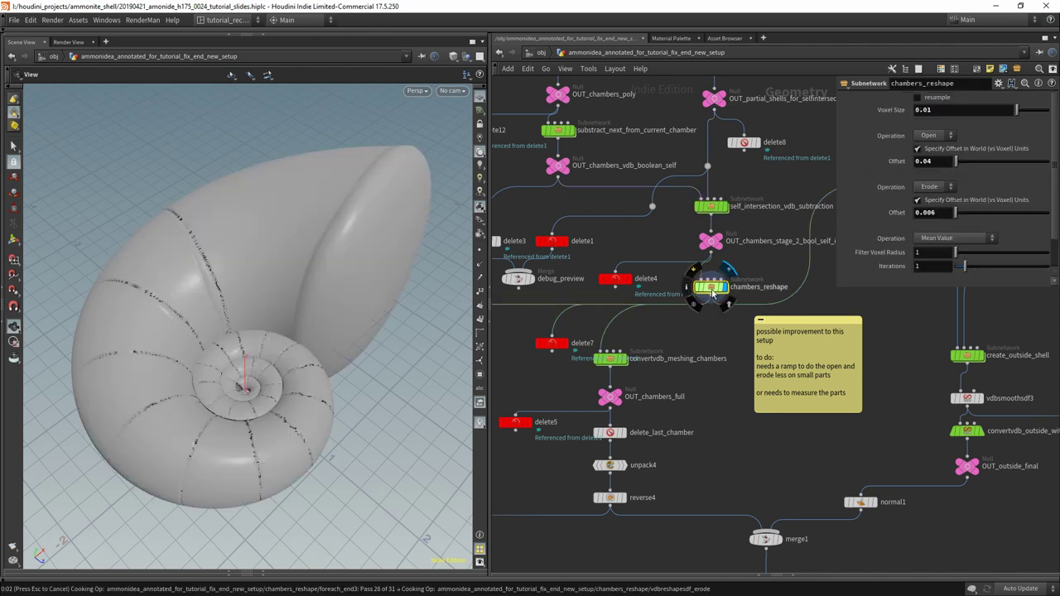
double_click(712, 289)
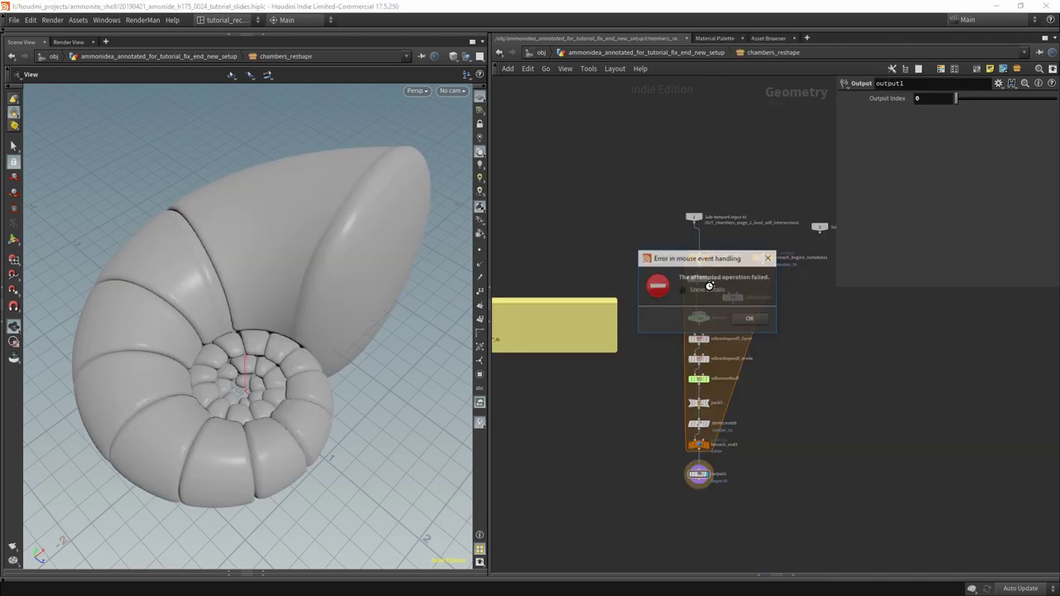
left_click(749, 320)
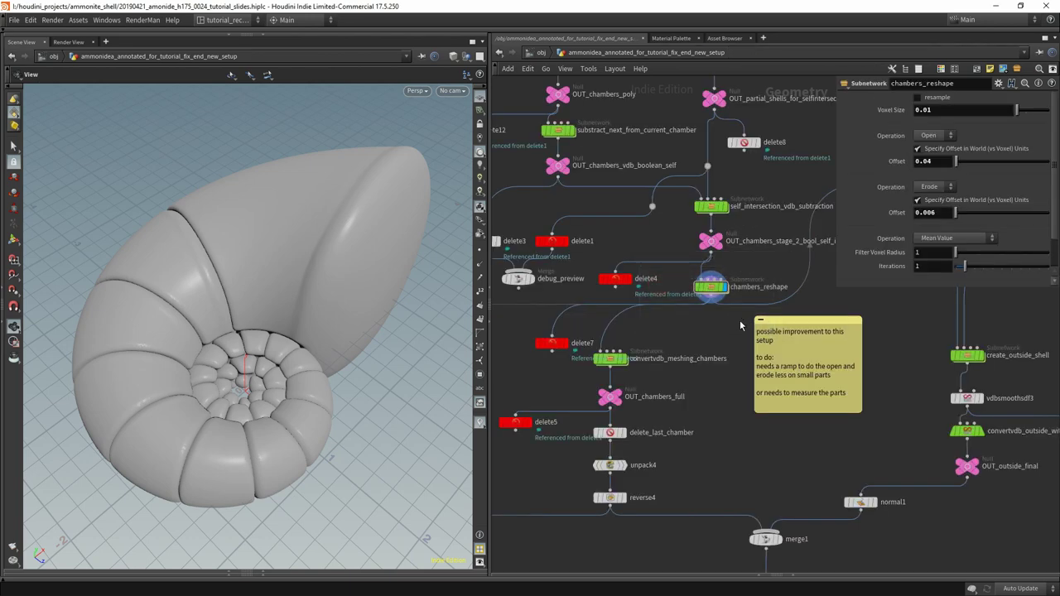
double_click(709, 288)
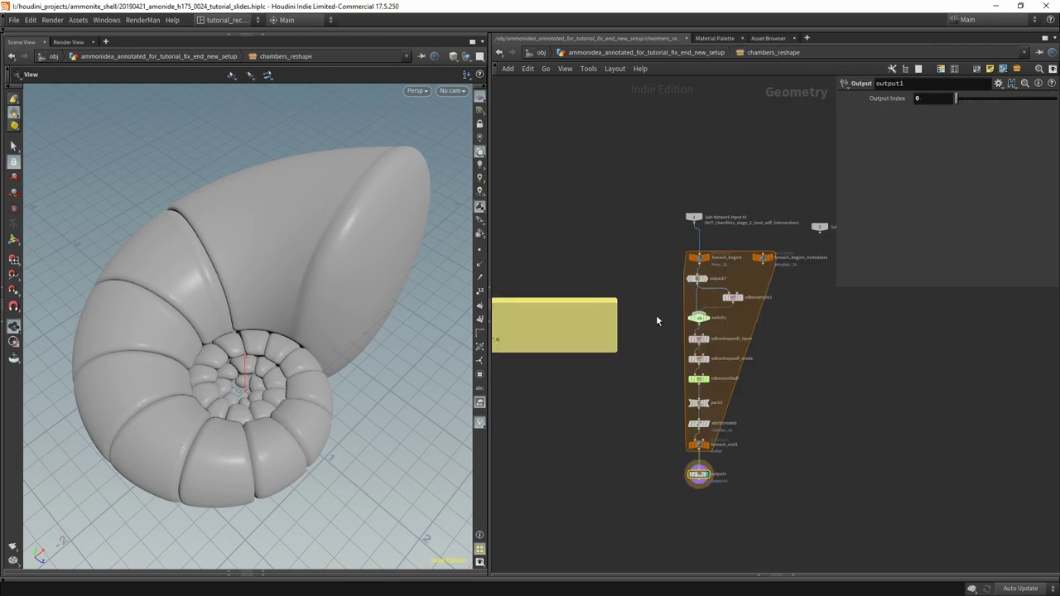
scroll(656, 315, "up", 3)
middle_click_drag(656, 315, 593, 281)
scroll(587, 279, "down", 2)
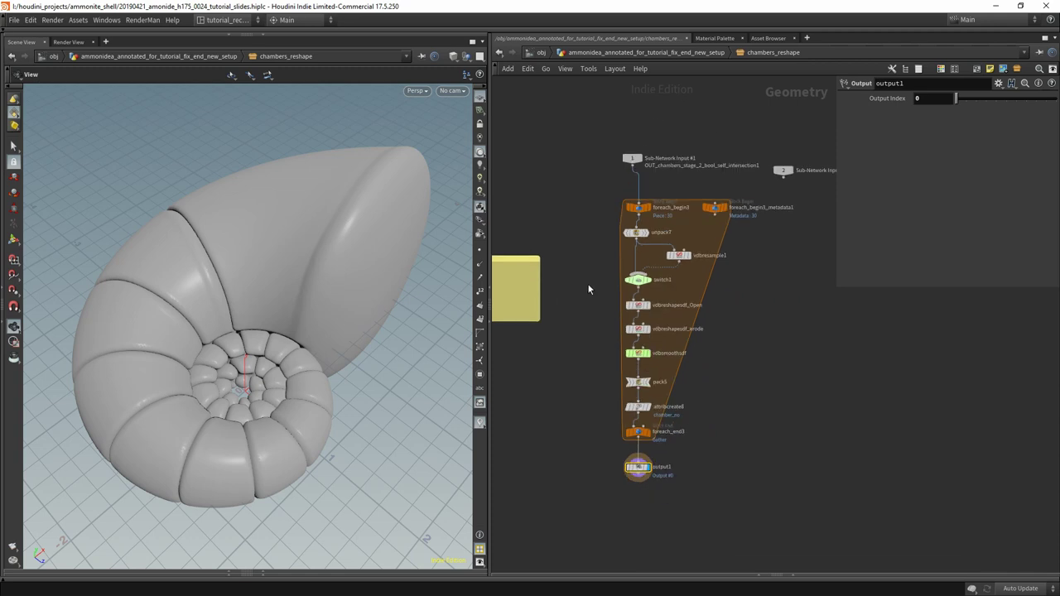
scroll(589, 289, "up", 2)
left_click(655, 318)
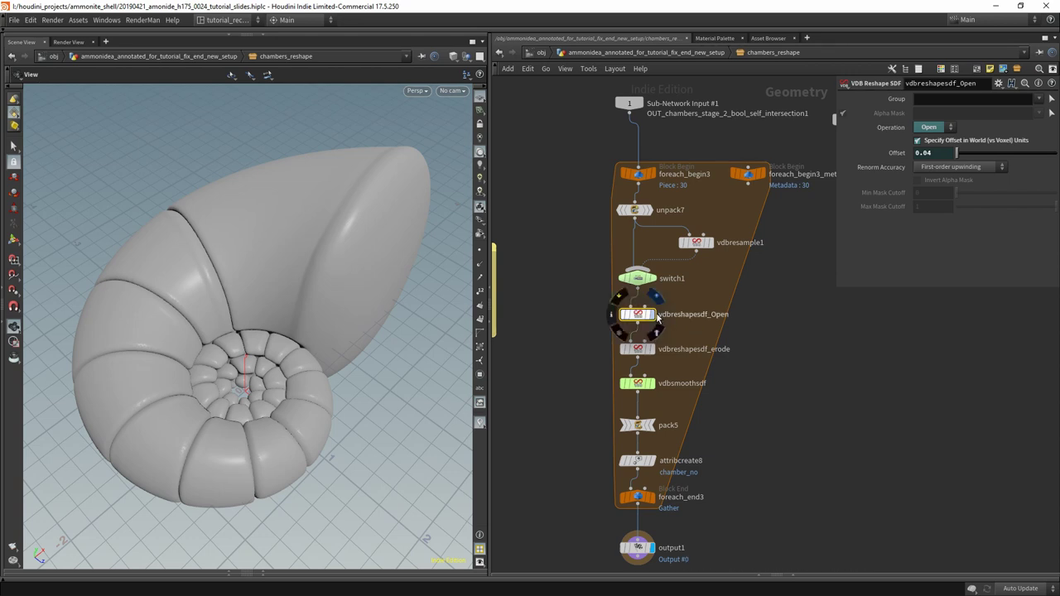
left_click(651, 315)
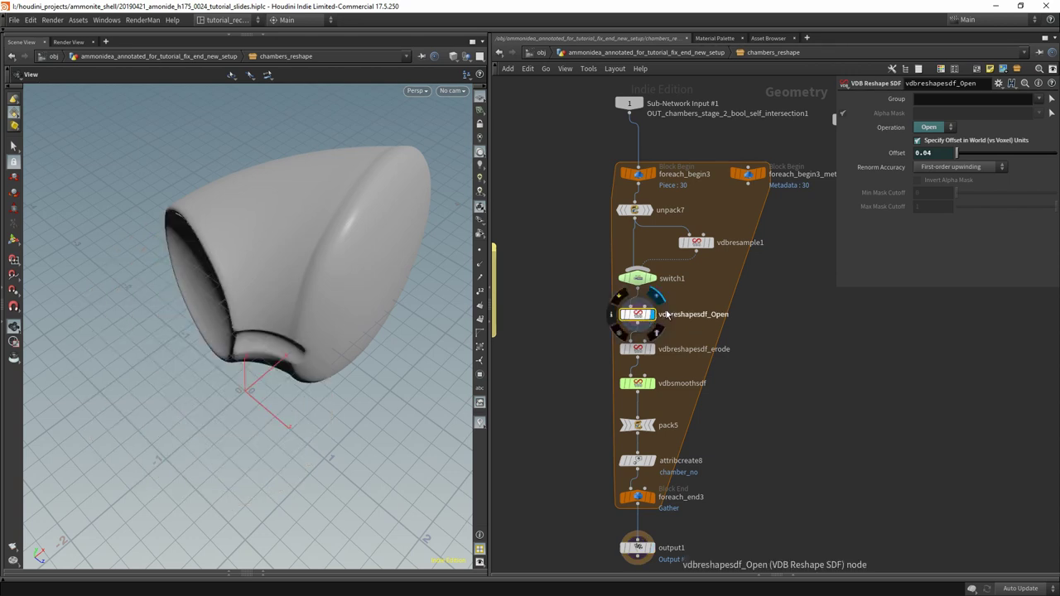
Enable Single Pass on foreach_end3 and raise it from 18 to 30.
left_click(638, 497)
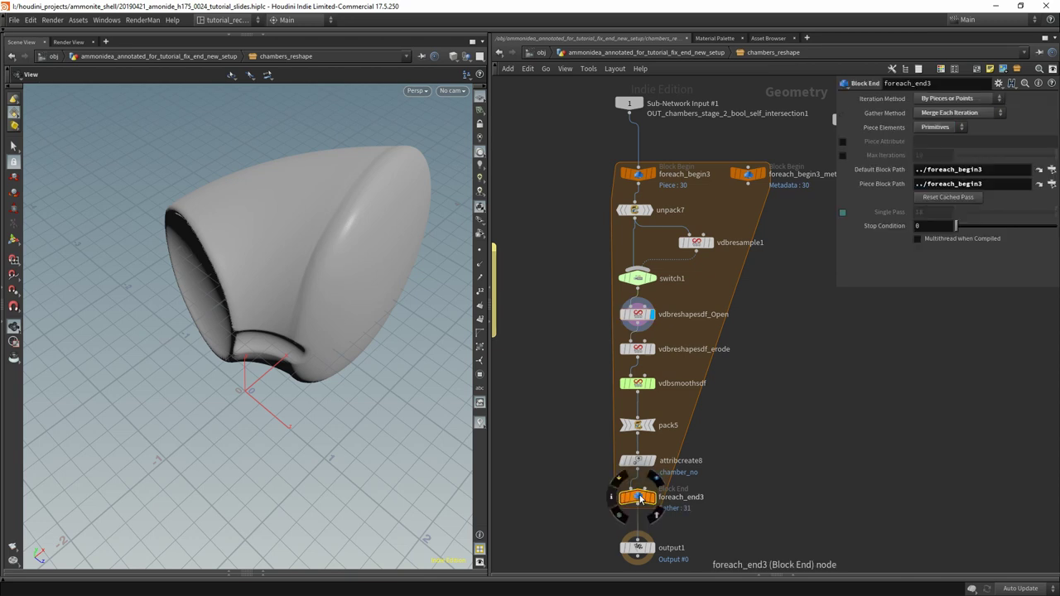
left_click(844, 212)
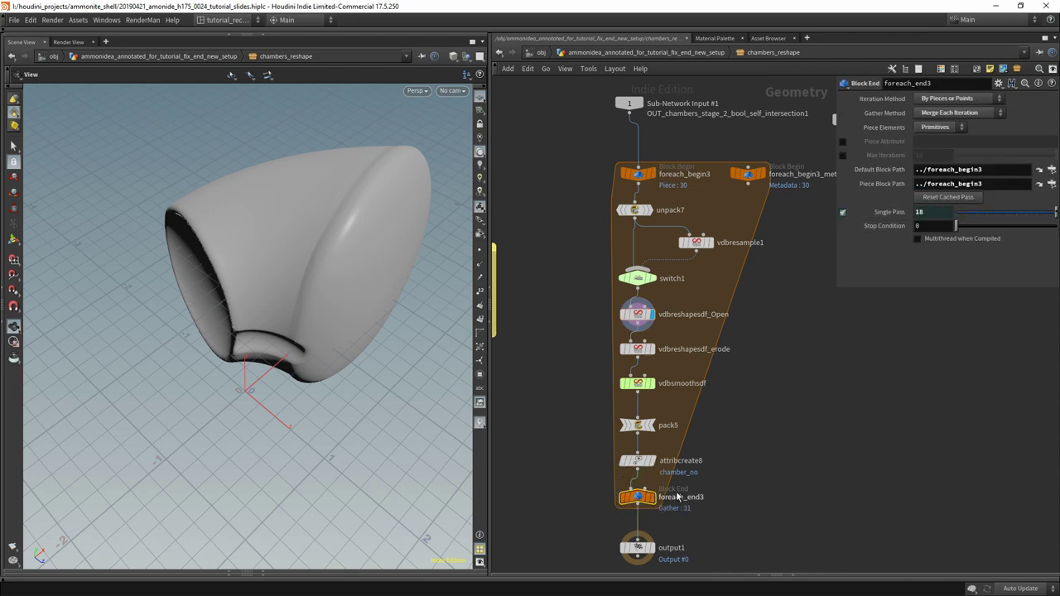
mouse_move(659, 502)
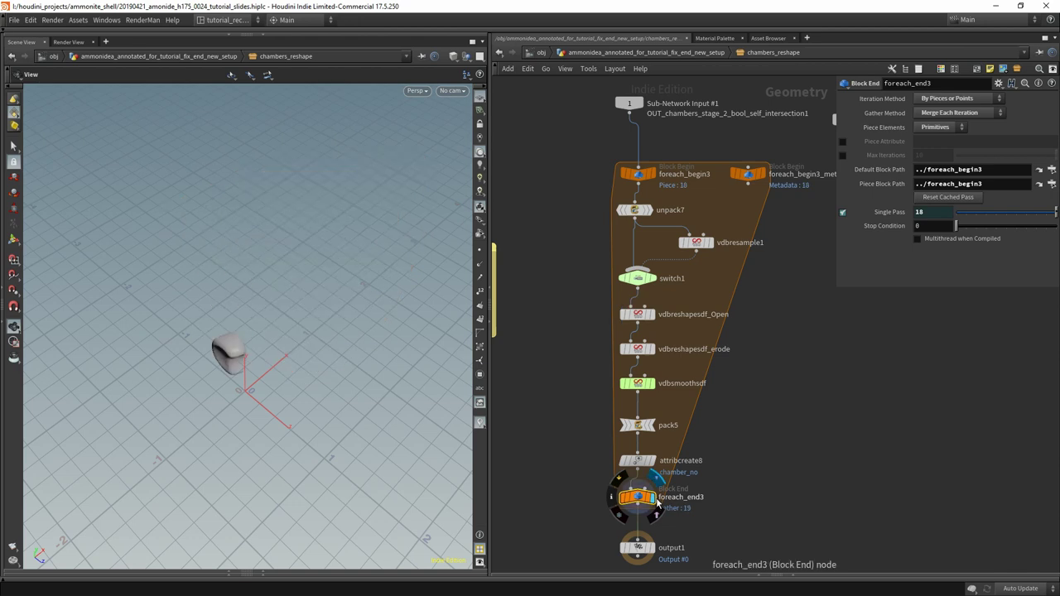
scroll(936, 212, "up", 1)
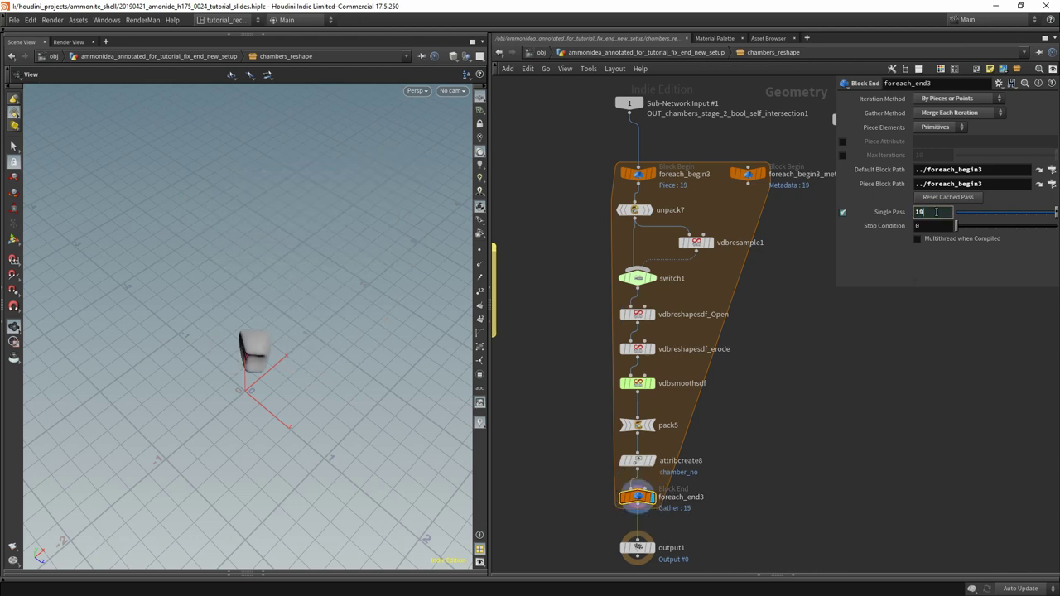
scroll(936, 212, "up", 5)
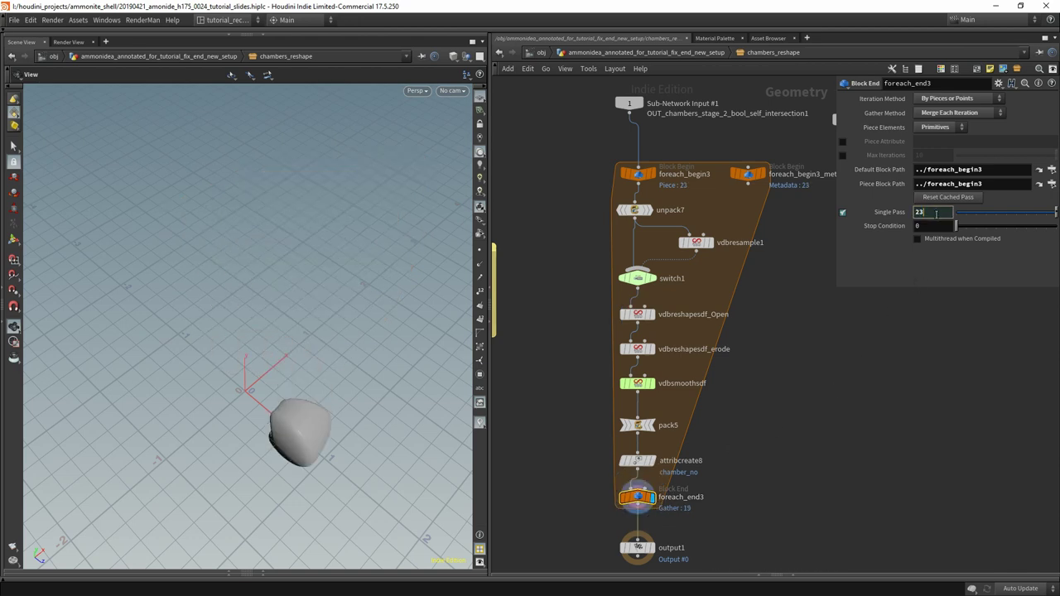
scroll(936, 213, "up", 1)
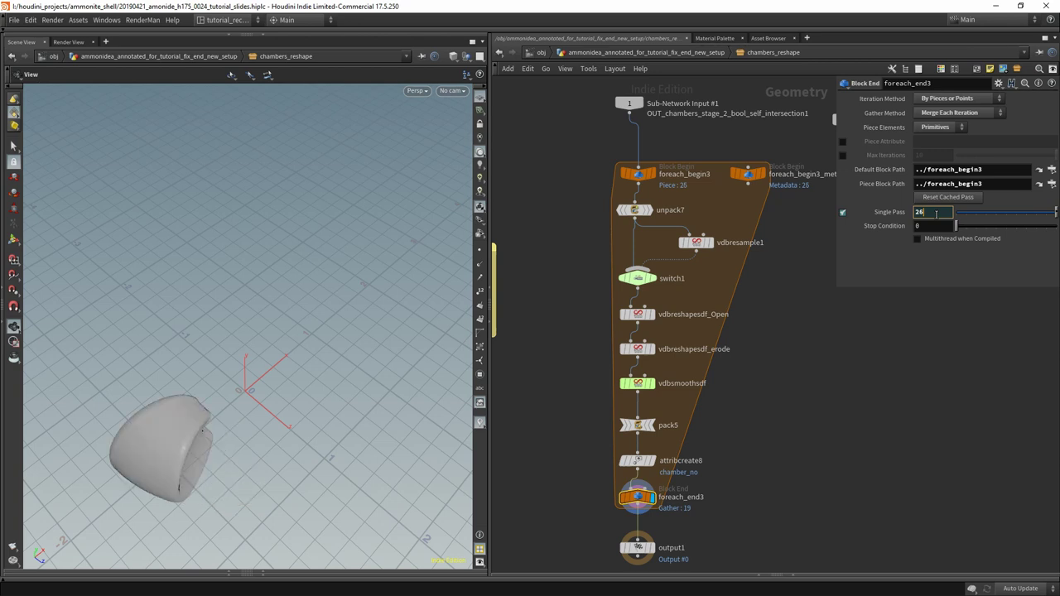
scroll(936, 213, "up", 1)
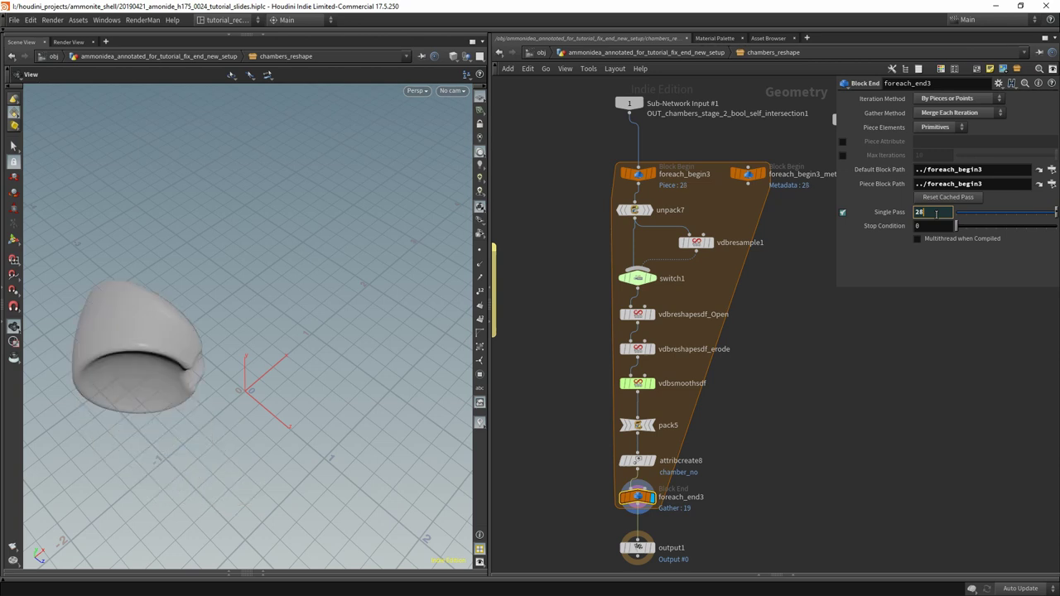
scroll(936, 214, "up", 2)
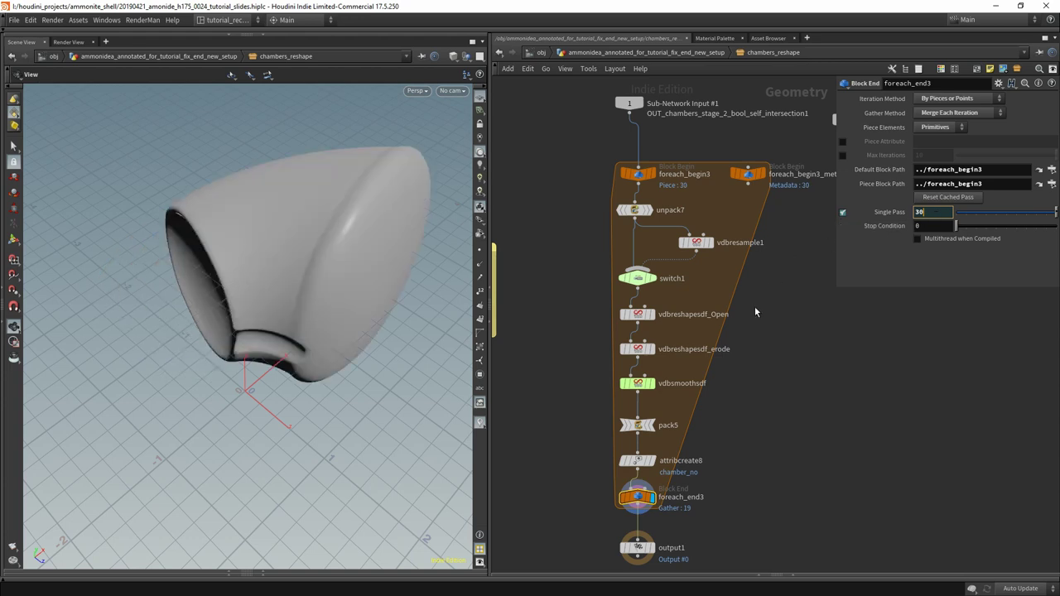
left_click(650, 316)
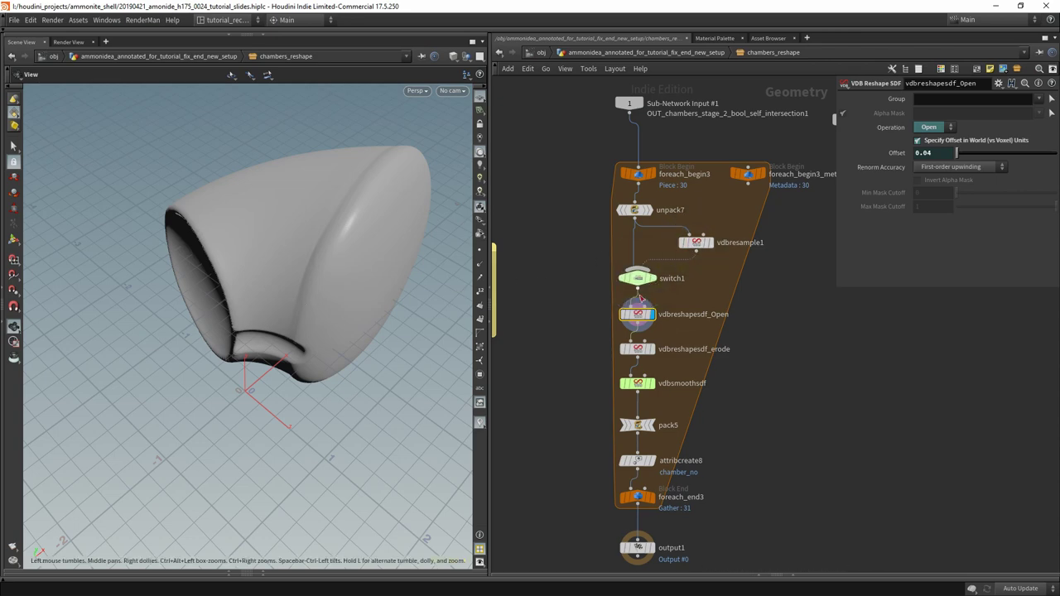
Compare the chamber with vdbreshapesdf_Open bypassed and re-enabled.
left_click_drag(303, 339, 343, 315)
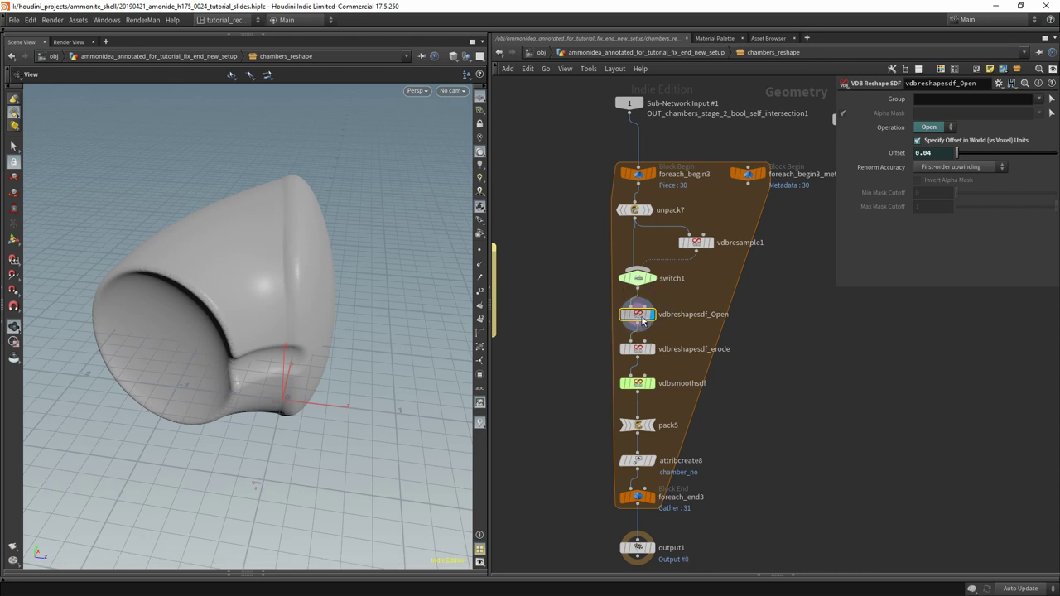
left_click(620, 296)
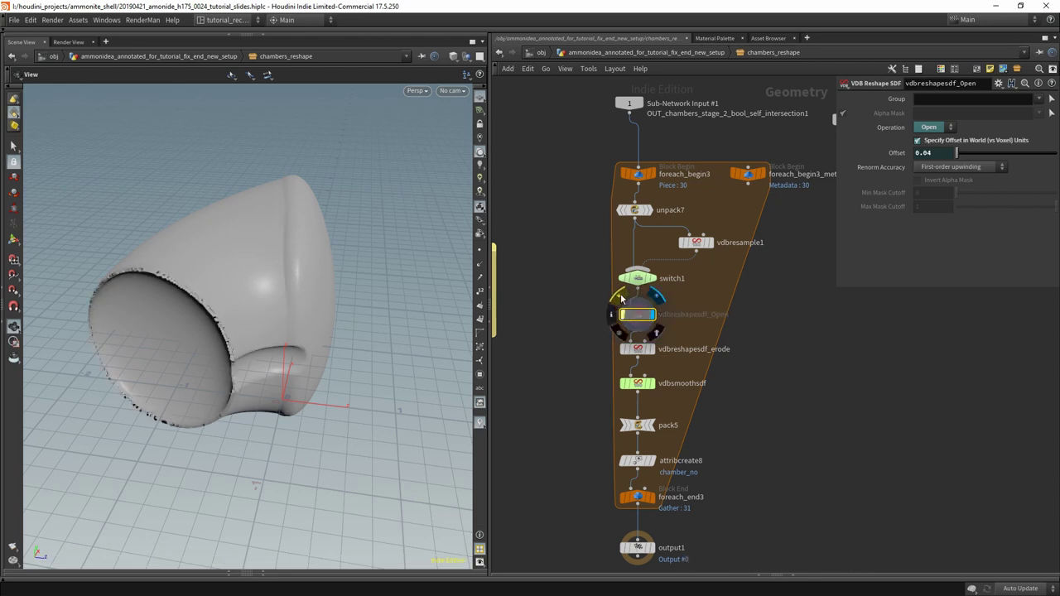
left_click(620, 297)
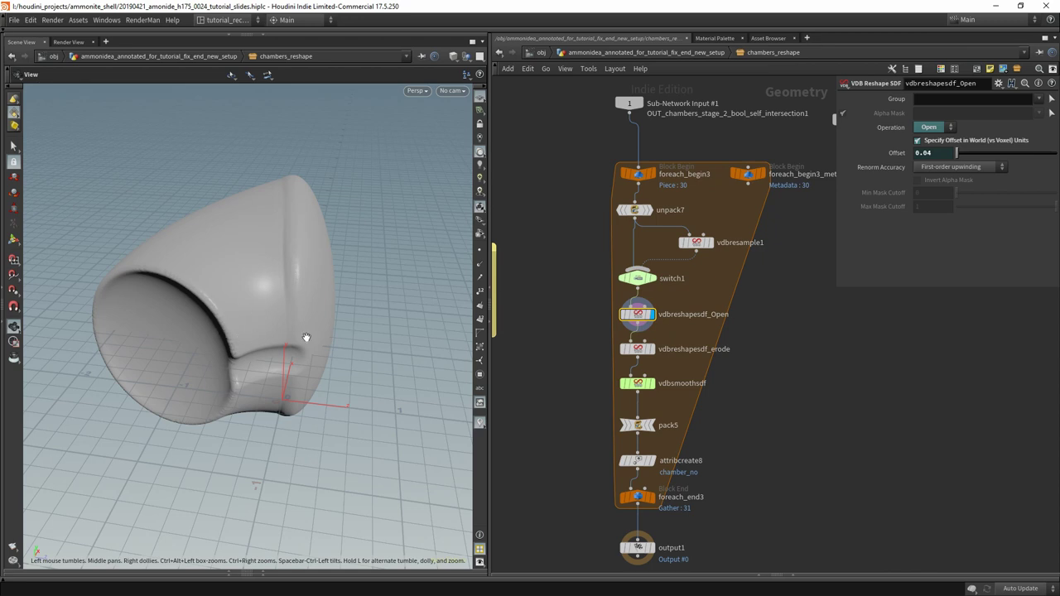
Display vdbreshapesdf_erode, compare it bypassed, keep it active, and select vdbsmoothsdf.
left_click(651, 351)
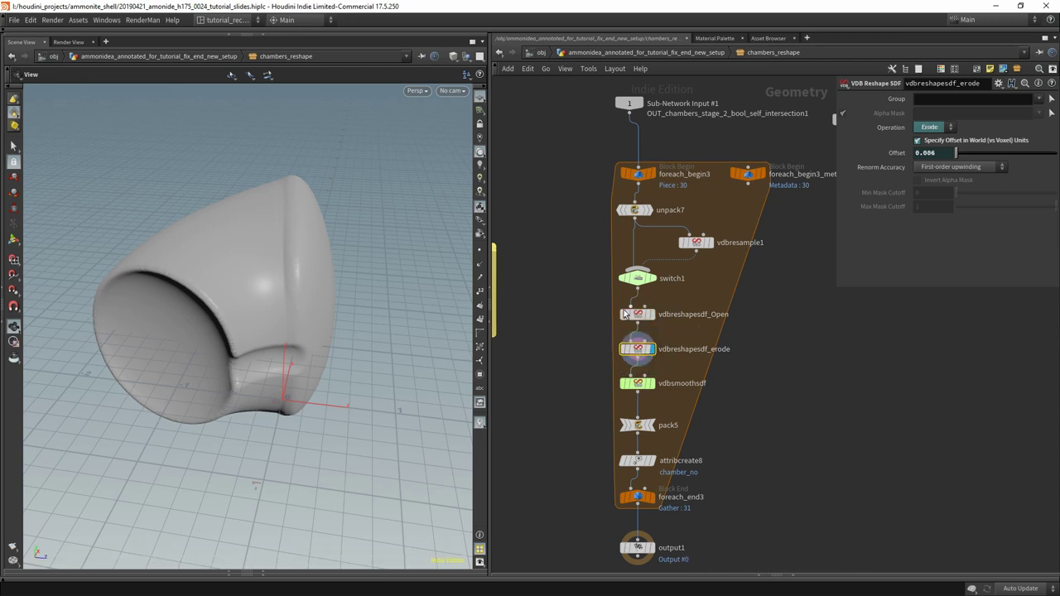
mouse_move(627, 335)
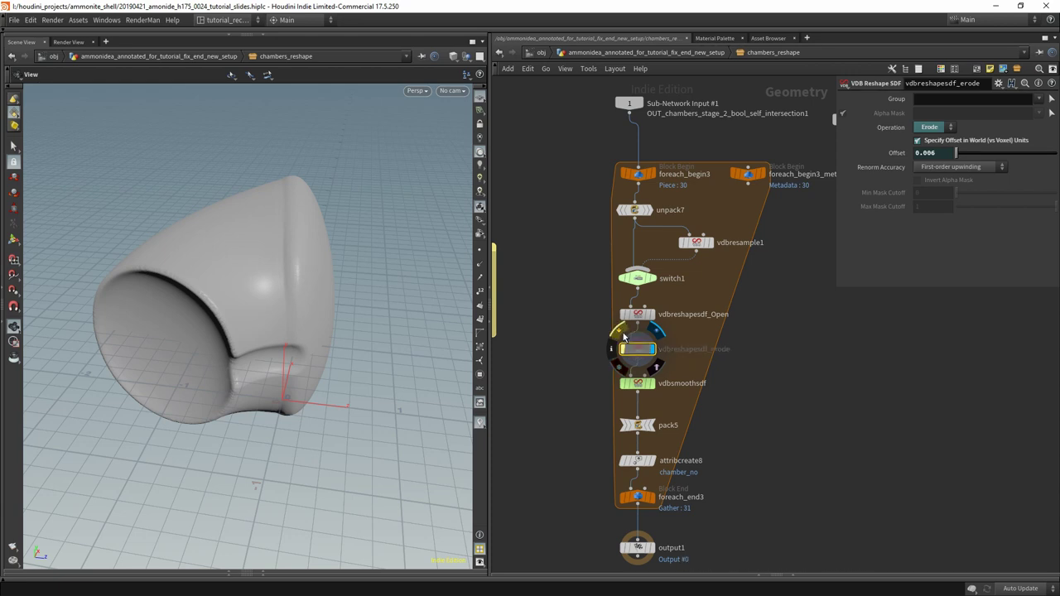
left_click(623, 336)
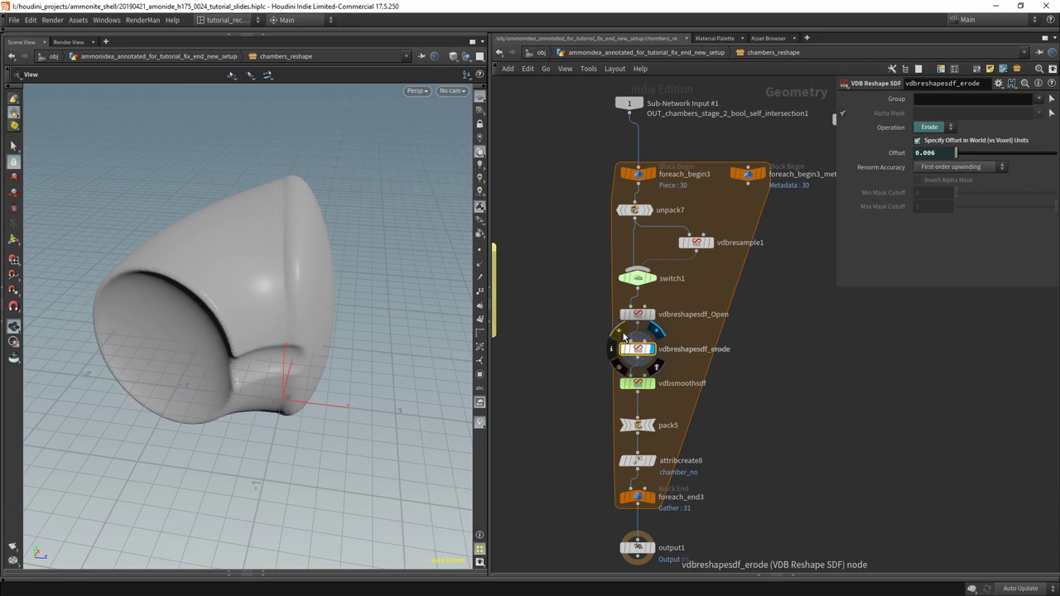
left_click(624, 335)
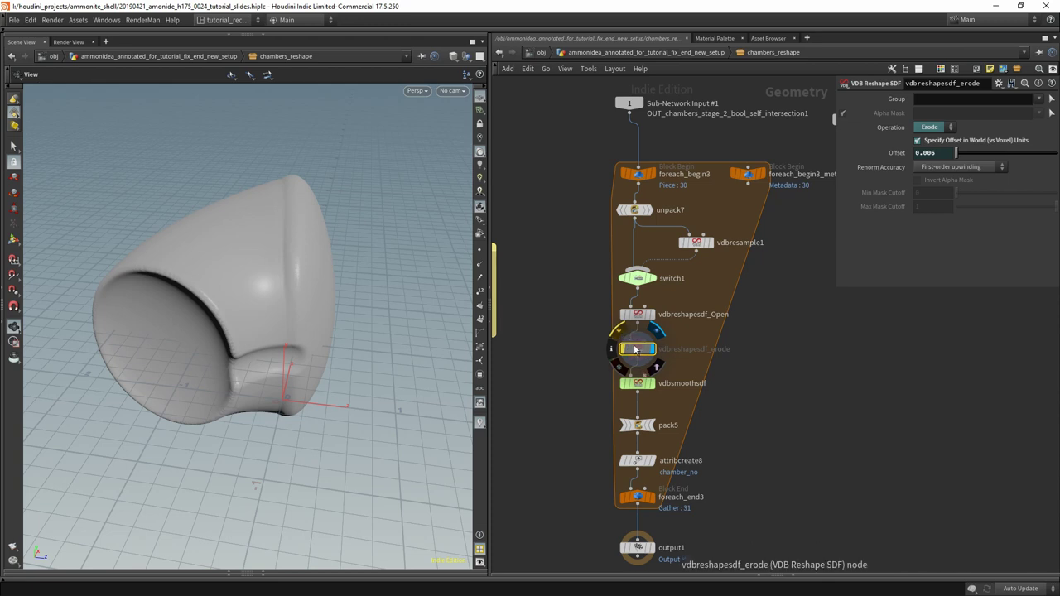
left_click(623, 336)
left_click(651, 385)
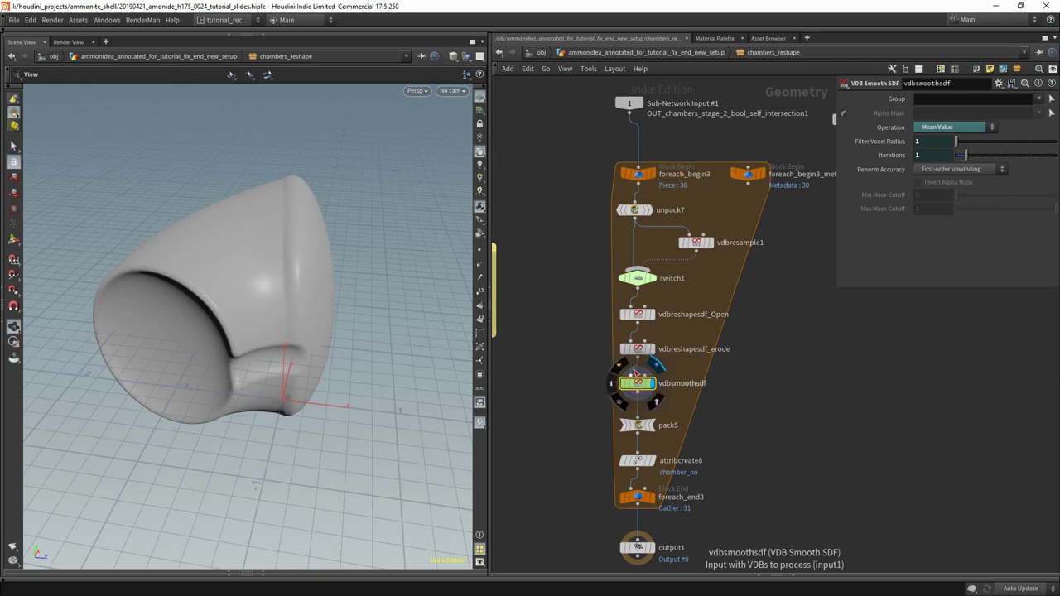
Bypass vdbsmoothsdf to compare the chamber without smoothing.
left_click(622, 372)
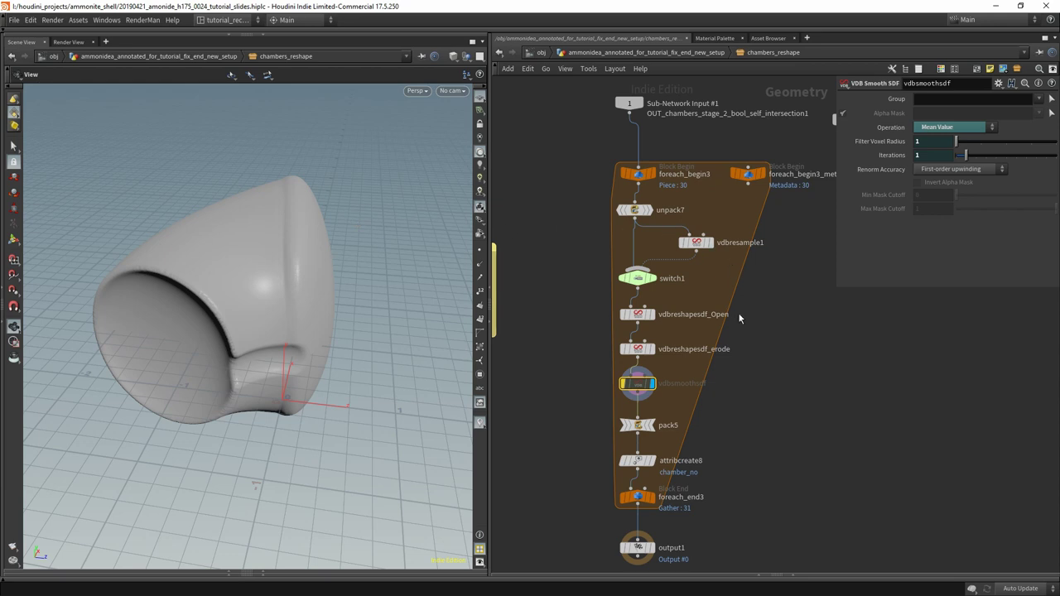
mouse_move(638, 387)
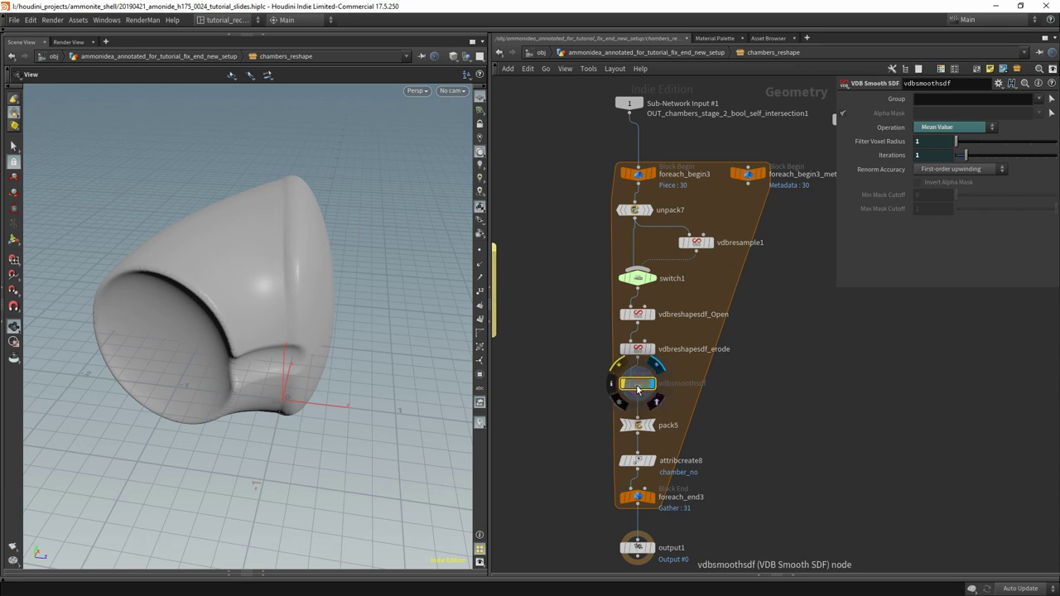
left_click(639, 350)
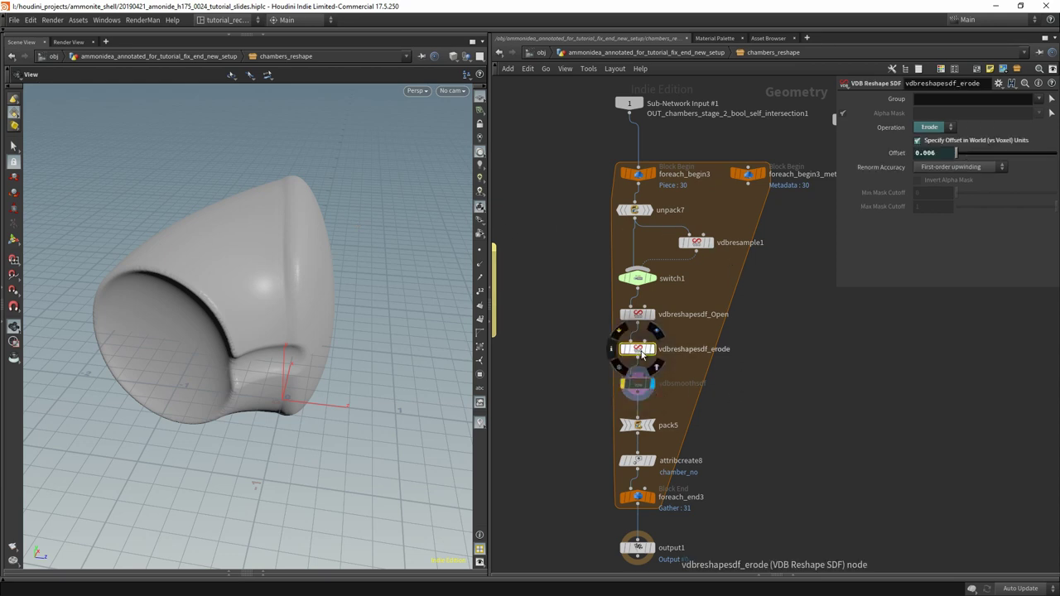
left_click(638, 383)
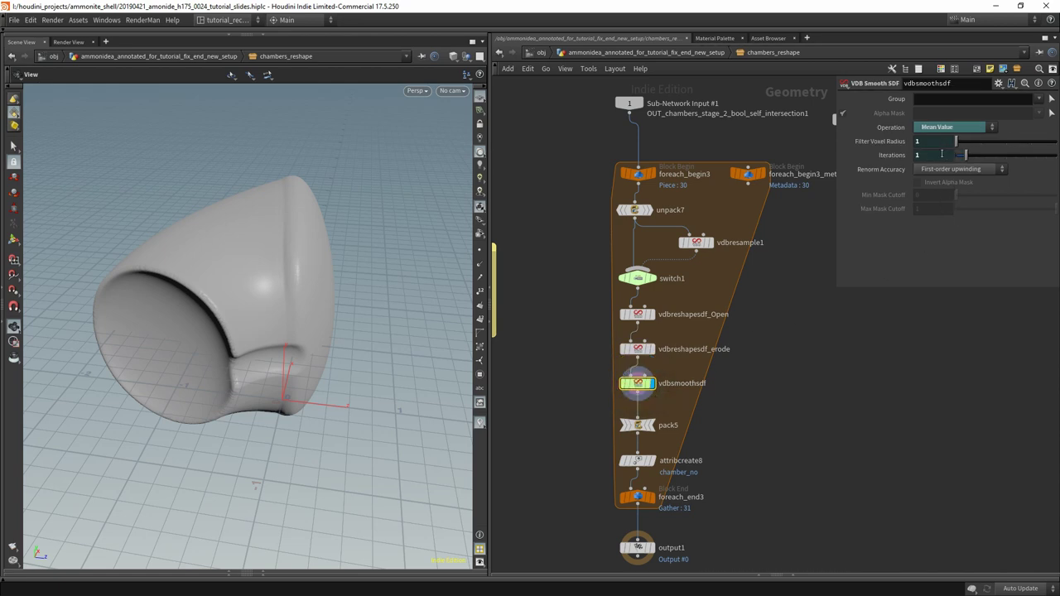
Try larger Filter Voxel Radius values, restore it to 1, and select foreach_end3.
left_click(940, 142)
scroll(940, 142, "up", 2)
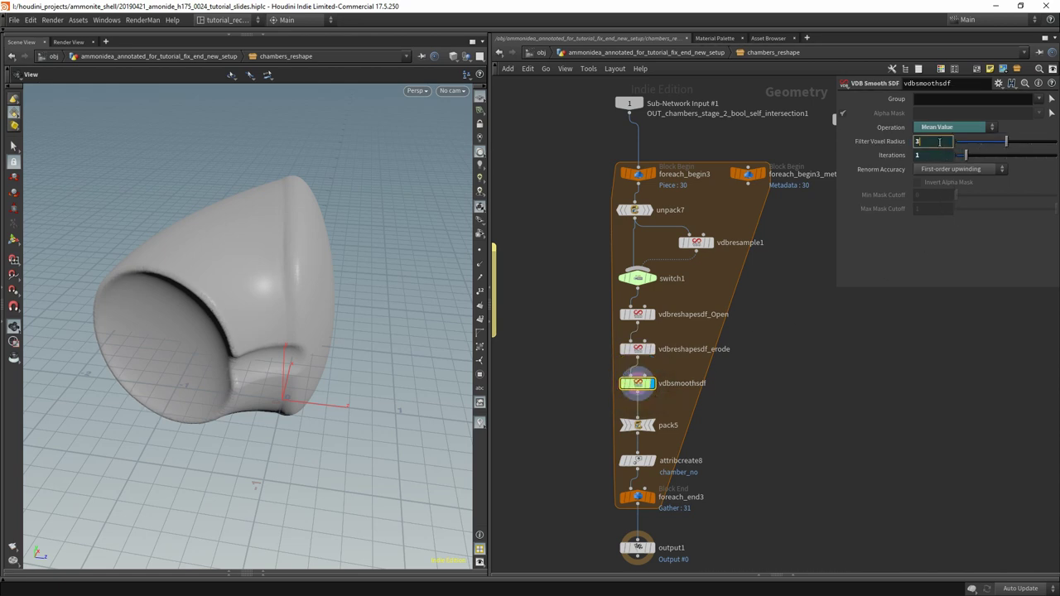
scroll(940, 143, "up", 5)
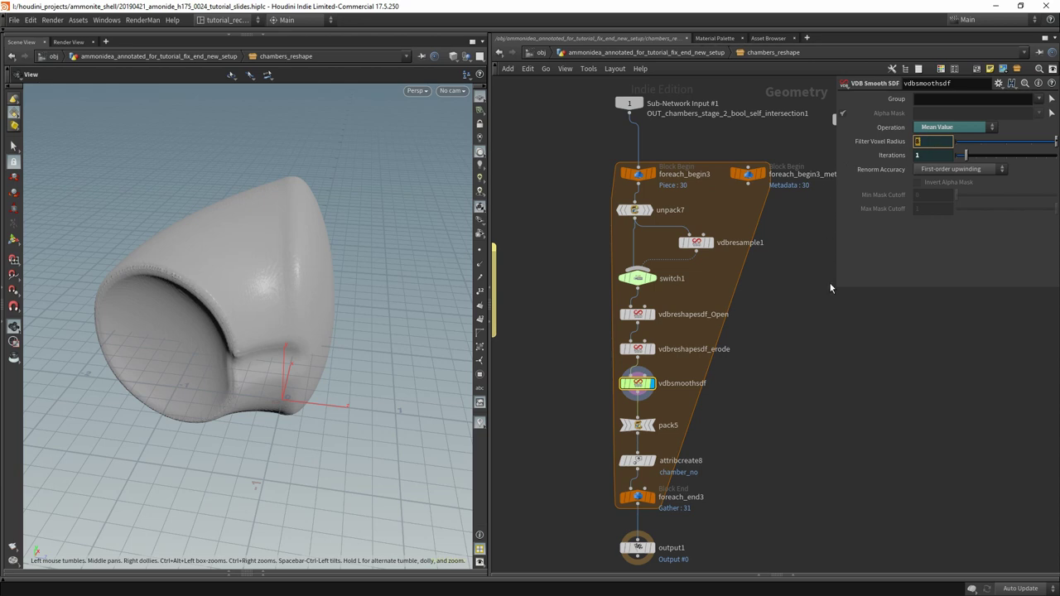
key("Return")
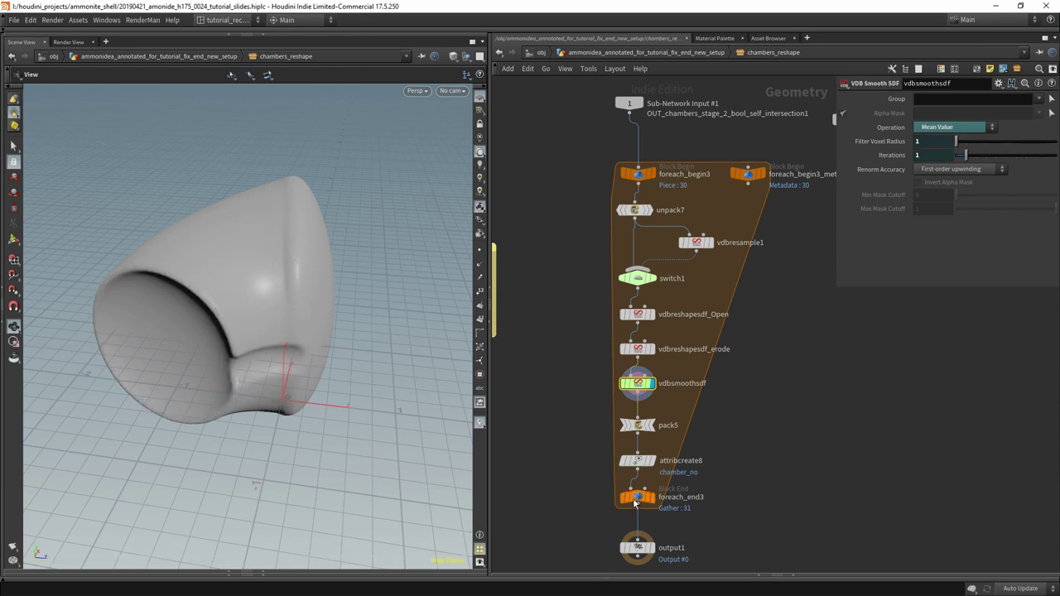
mouse_move(650, 504)
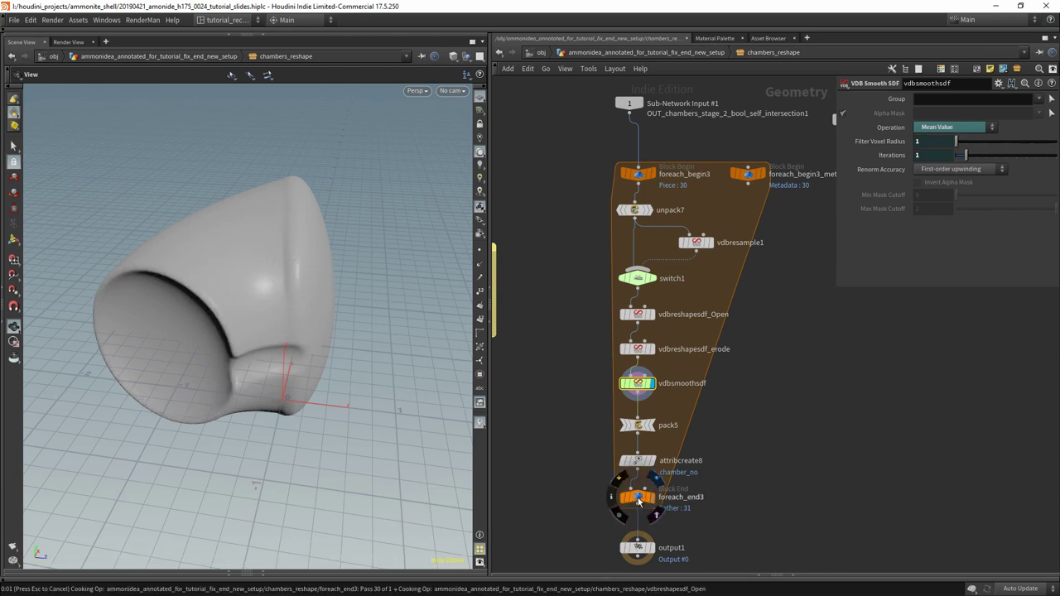
left_click(637, 498)
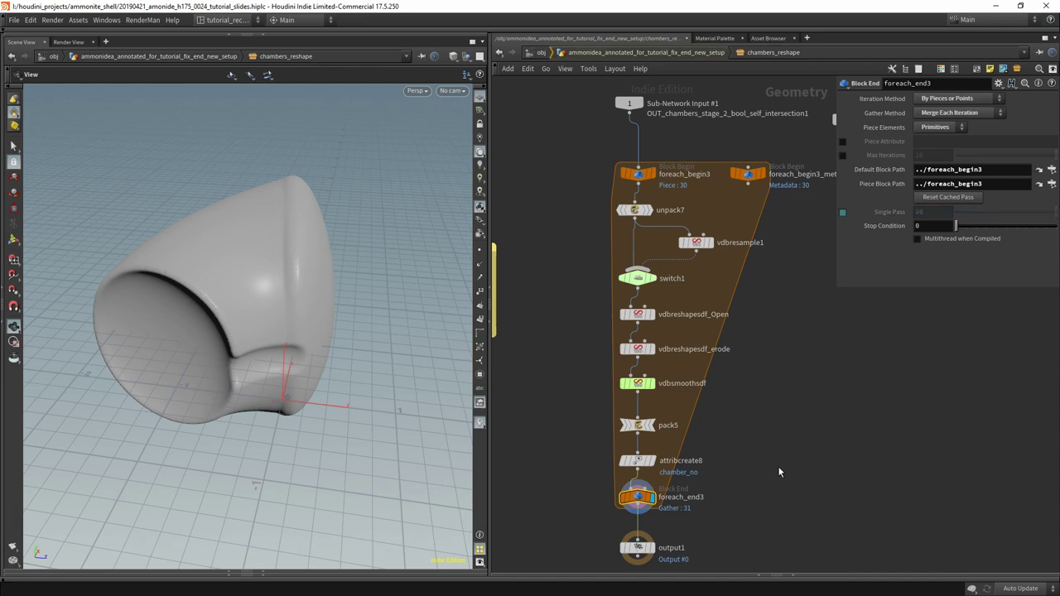
Leave chambers_reshape, orbit the full shell, and select convertvdb_meshing_chambers (Adaptivity 0.01).
key("u")
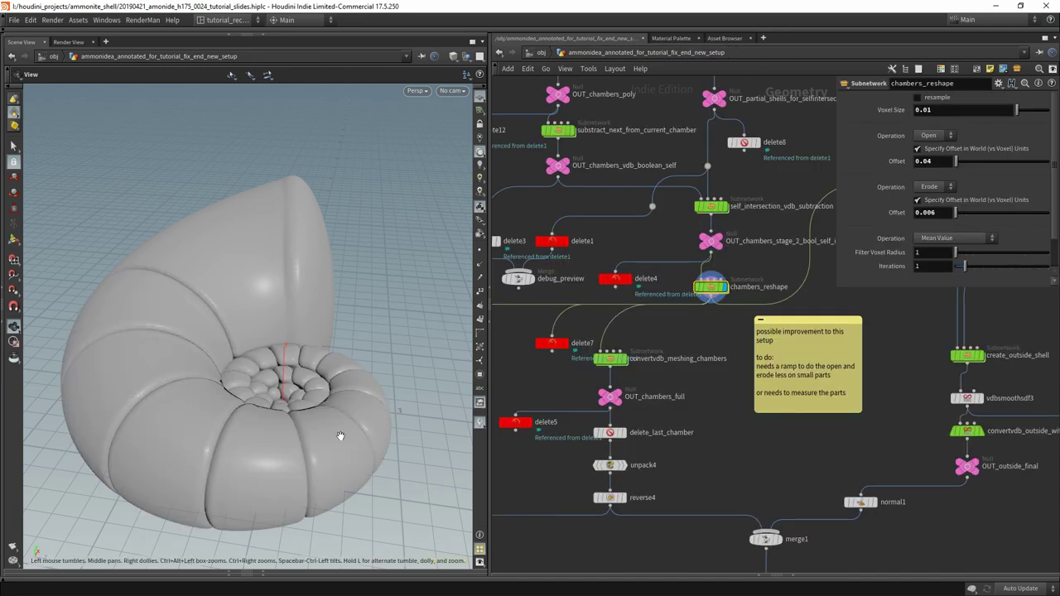
left_click_drag(391, 401, 261, 362)
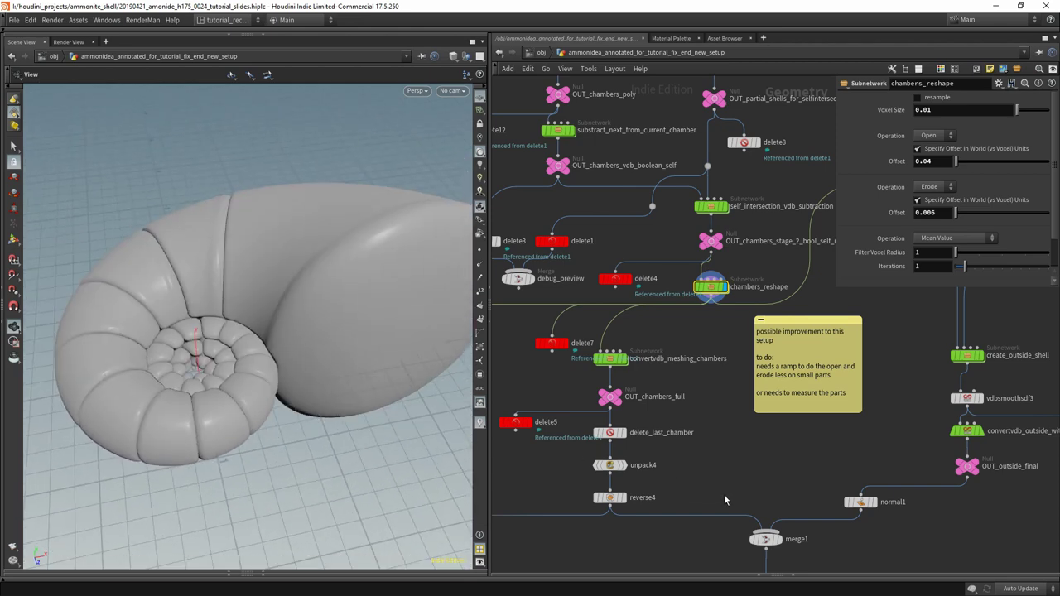
middle_click_drag(703, 471, 703, 431)
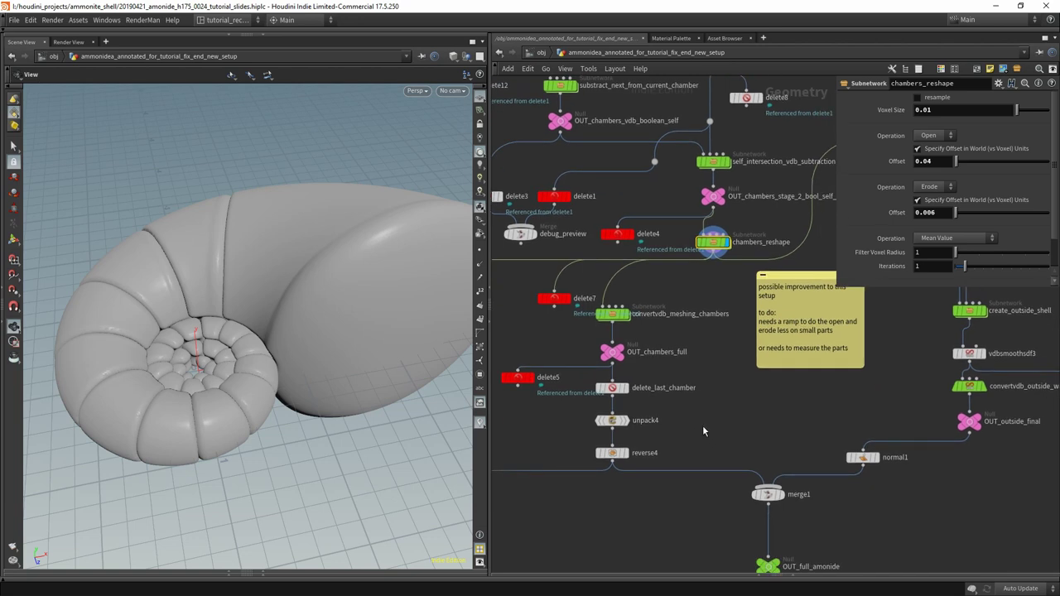
left_click_drag(612, 316, 636, 296)
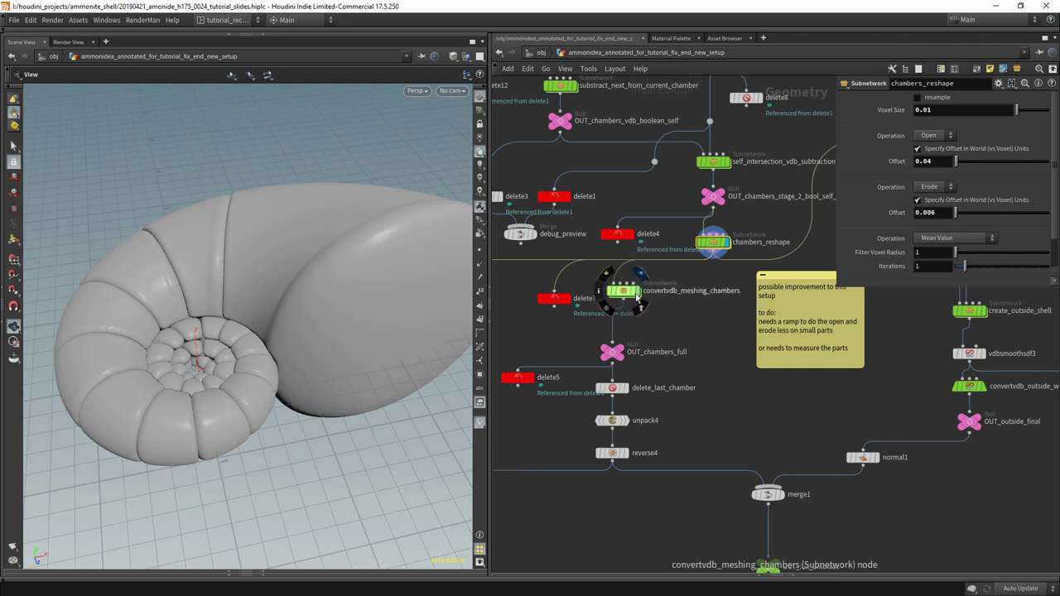
left_click(626, 296)
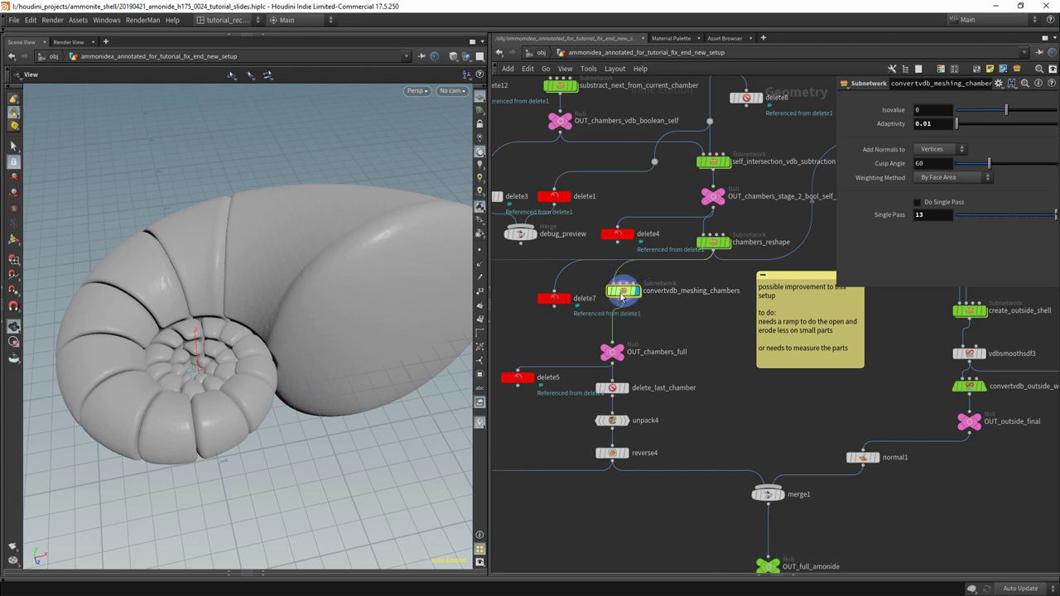
Inspect convertvdb_meshing_chambers and OUT_chambers_full, then advance to 'the last open chamber' slide.
double_click(626, 292)
key("h")
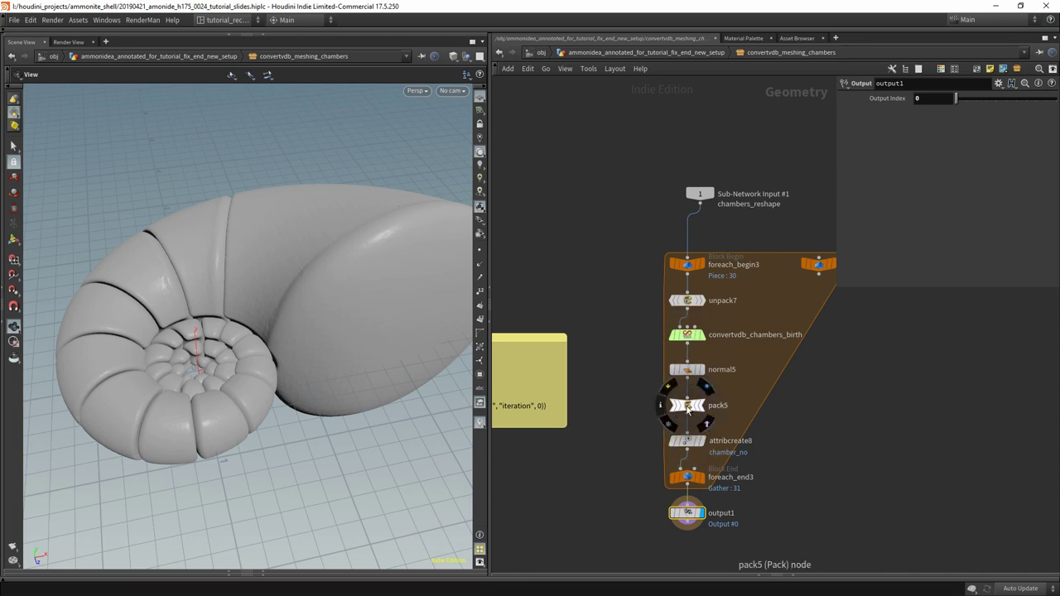
left_click(700, 53)
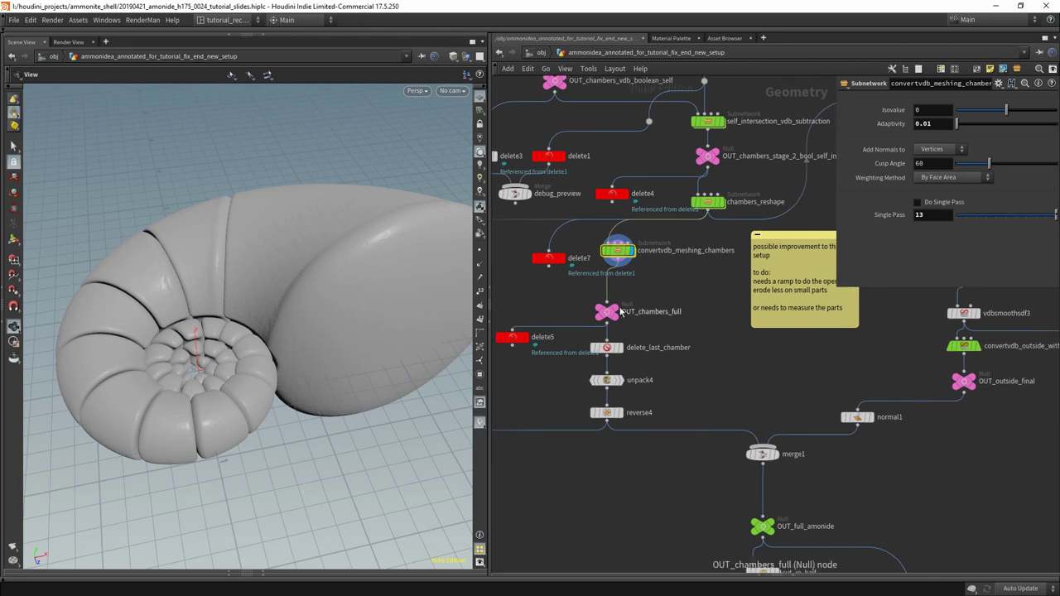
left_click(610, 311)
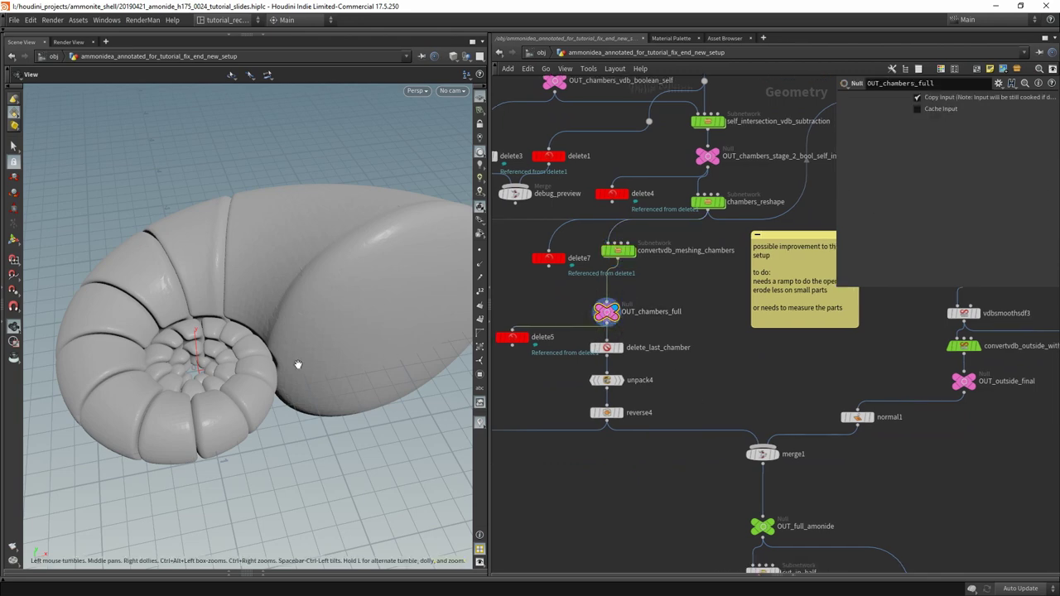
scroll(683, 411, "down", 4)
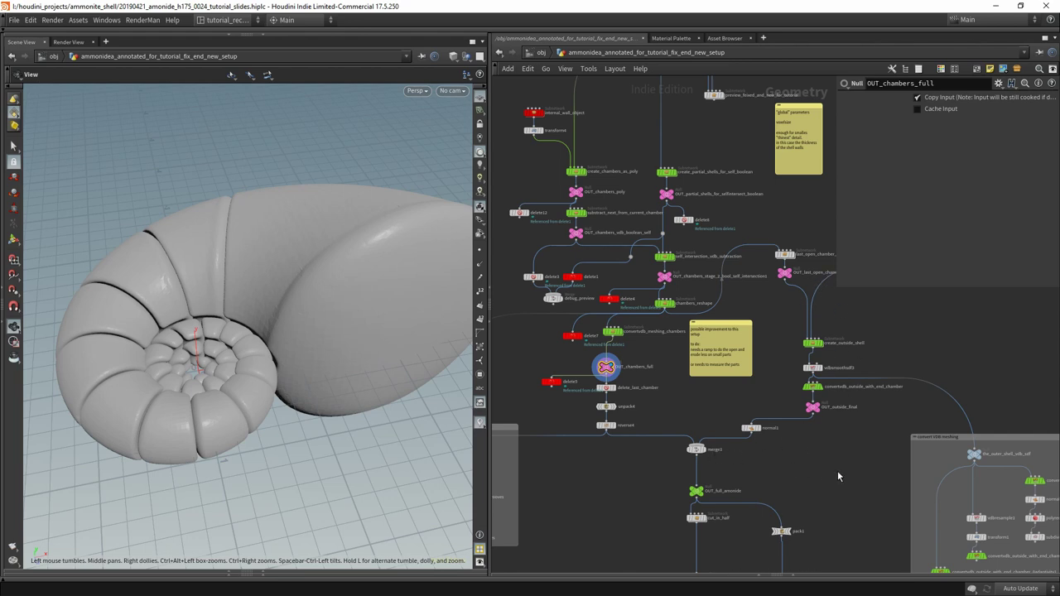
middle_click_drag(839, 472, 744, 392)
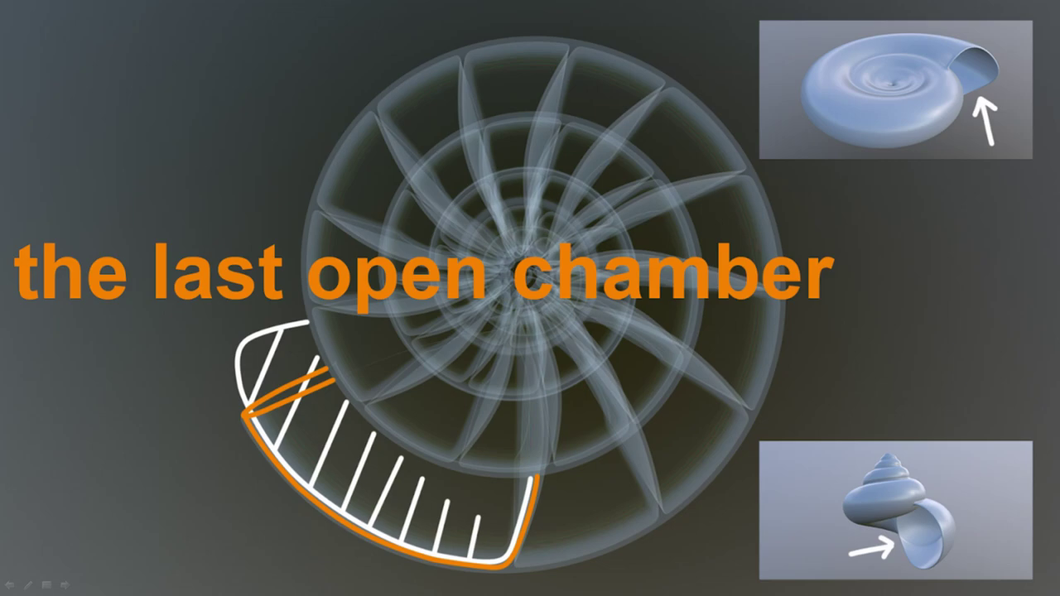
key("Right")
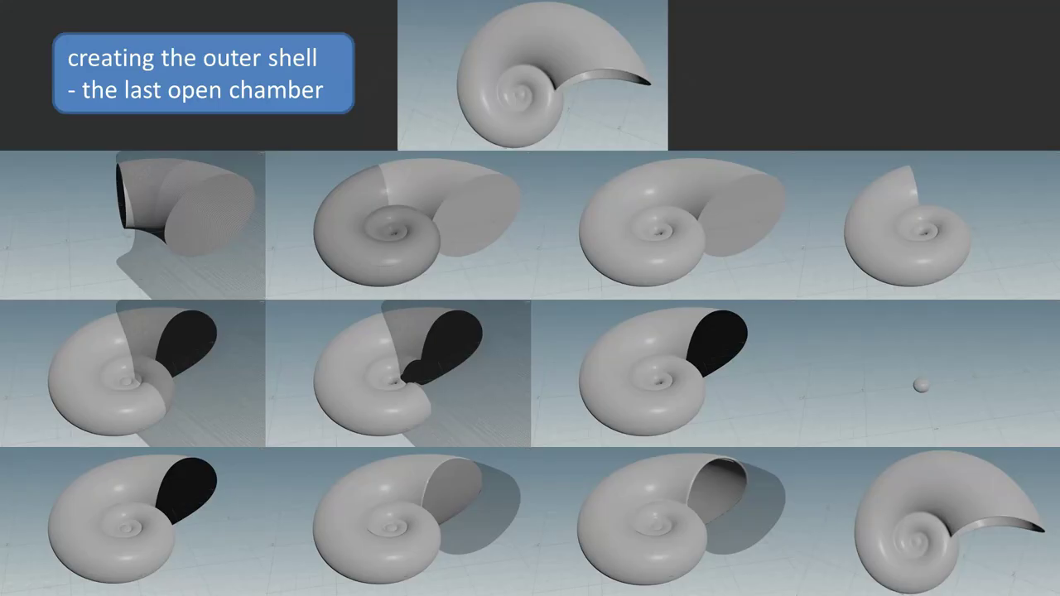